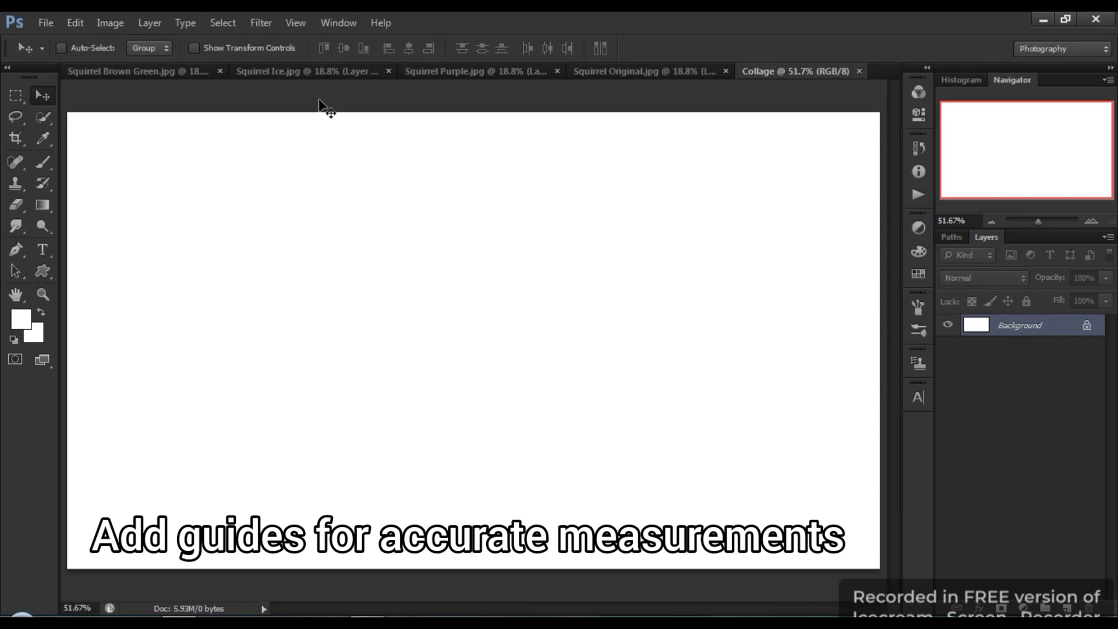
- Add a horizontal guide at position 540 across the blank Collage canvas
click(294, 23)
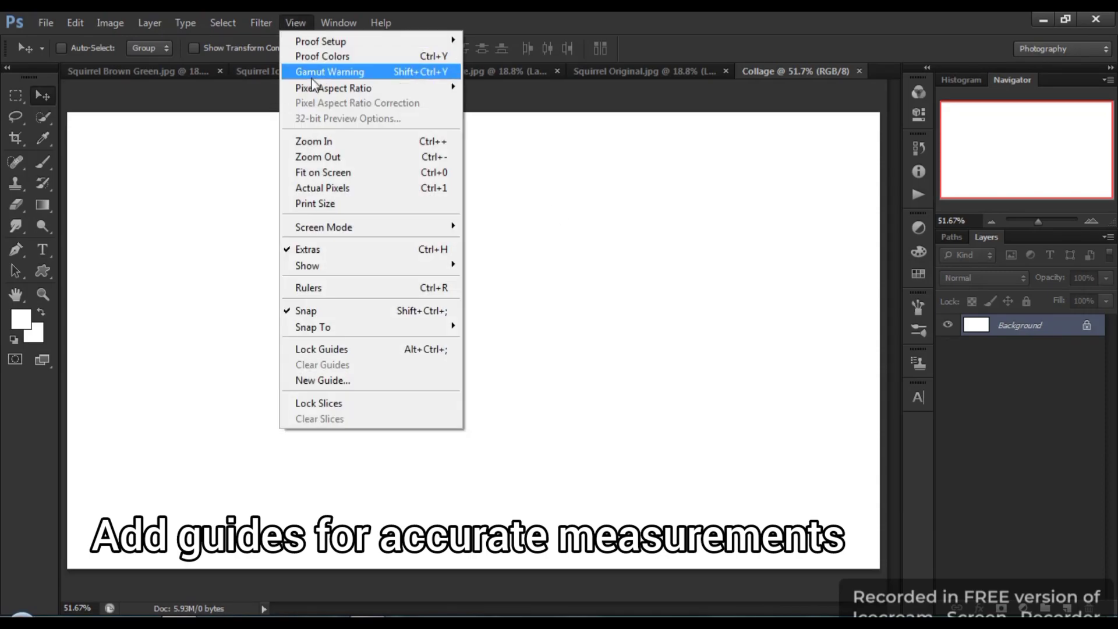
click(348, 379)
drag(526, 182, 477, 164)
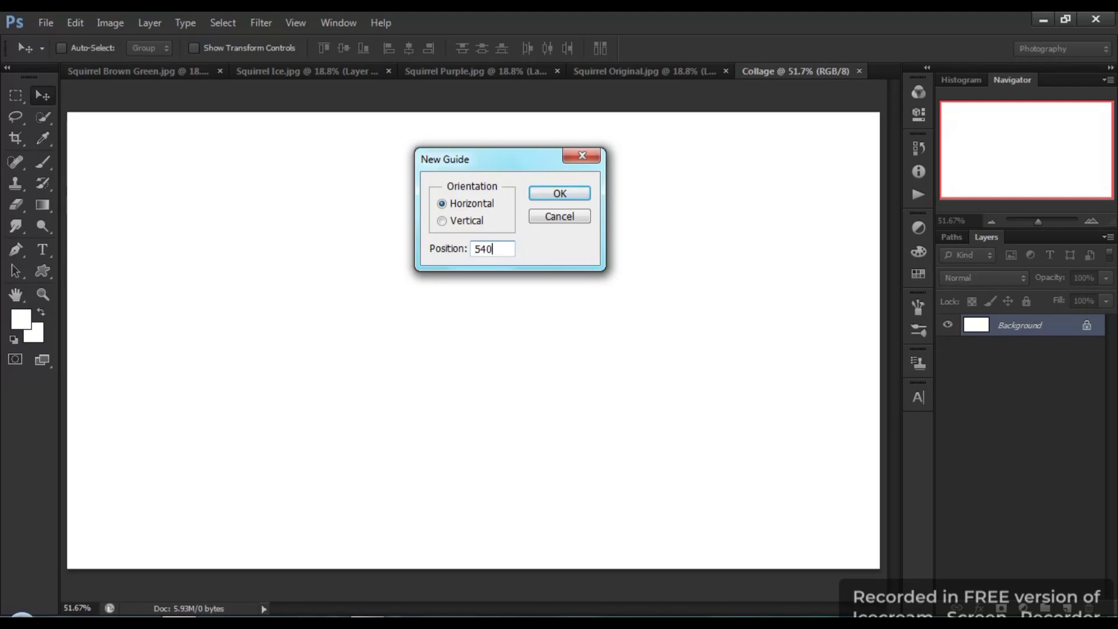
click(560, 194)
- Add a vertical guide at position 960 to the Collage canvas
click(295, 24)
click(347, 377)
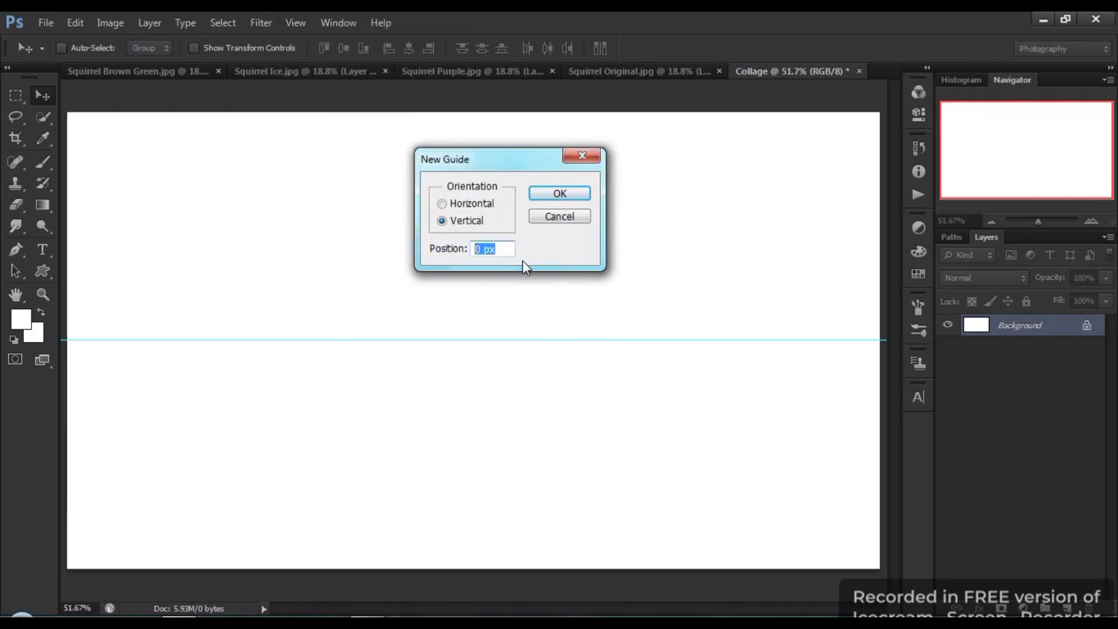
text(960)
click(560, 194)
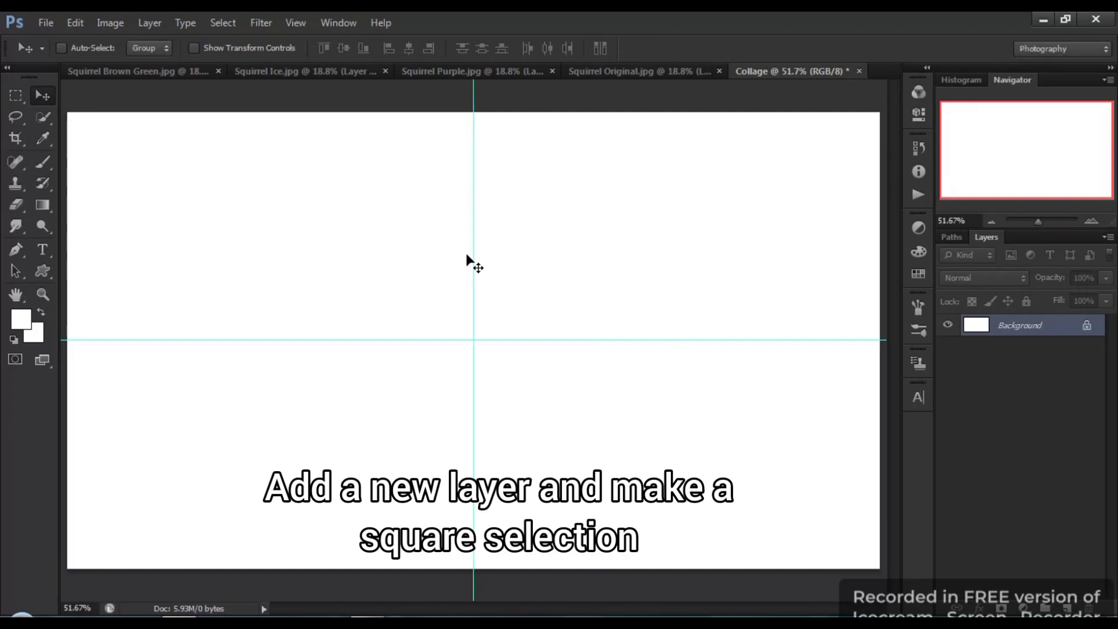
- Add a new layer and make a rectangular selection of the canvas's upper-left quadrant, bounded by the guides
click(1067, 607)
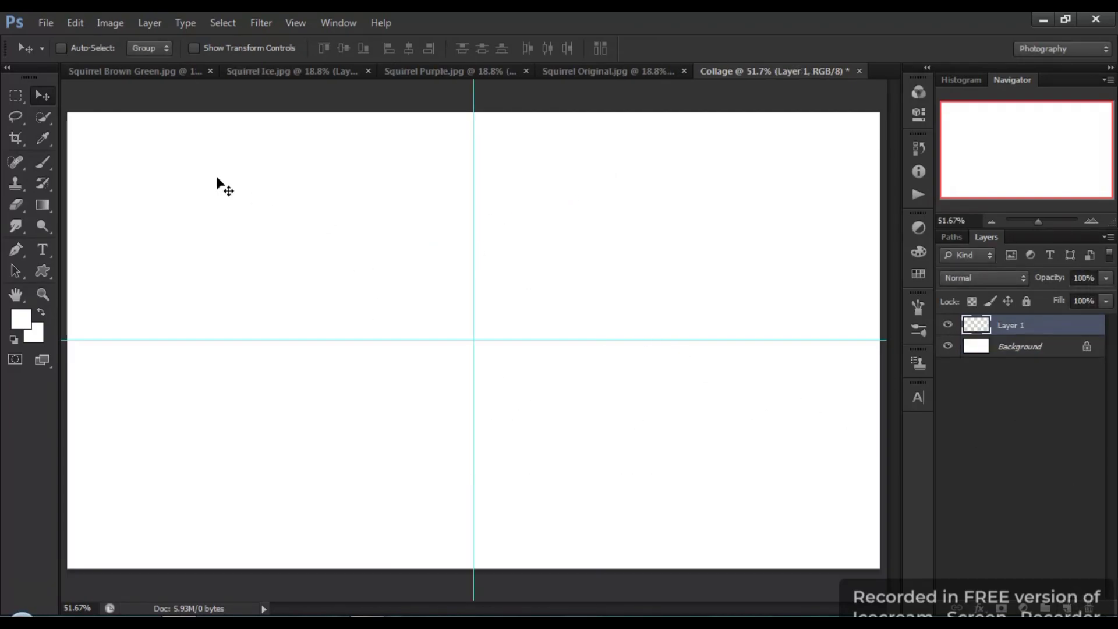
click(15, 97)
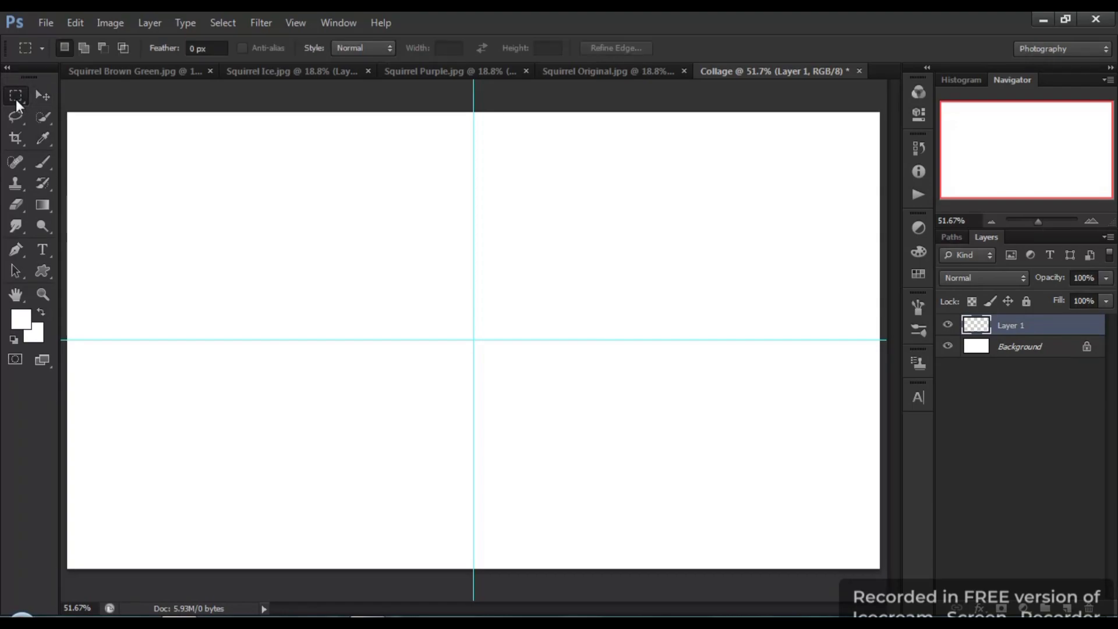
alt+click(477, 342)
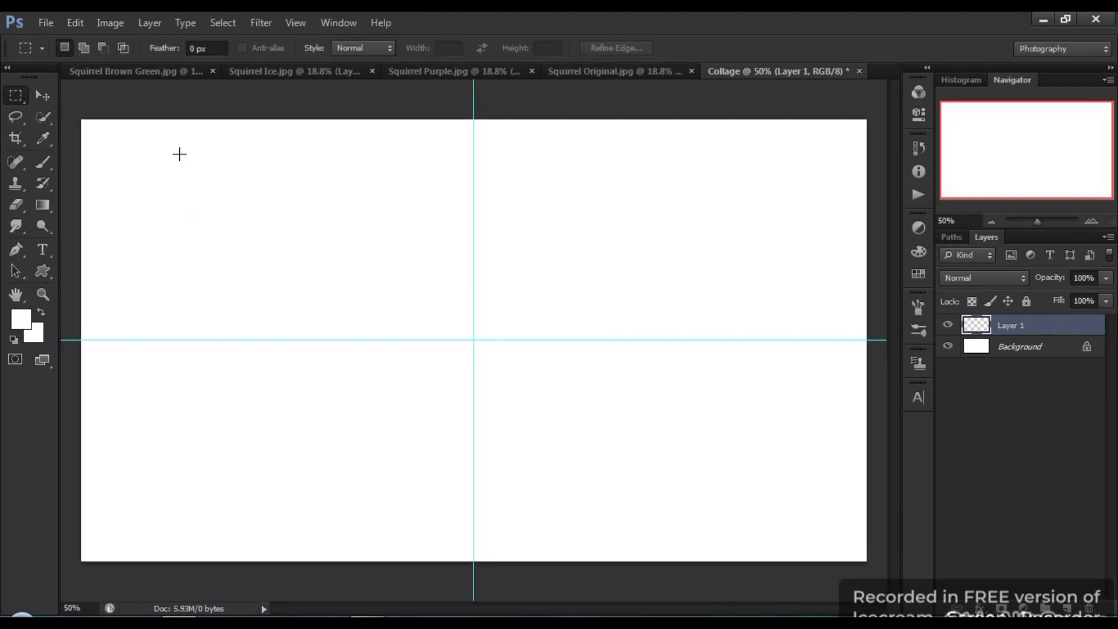
drag(77, 115, 473, 339)
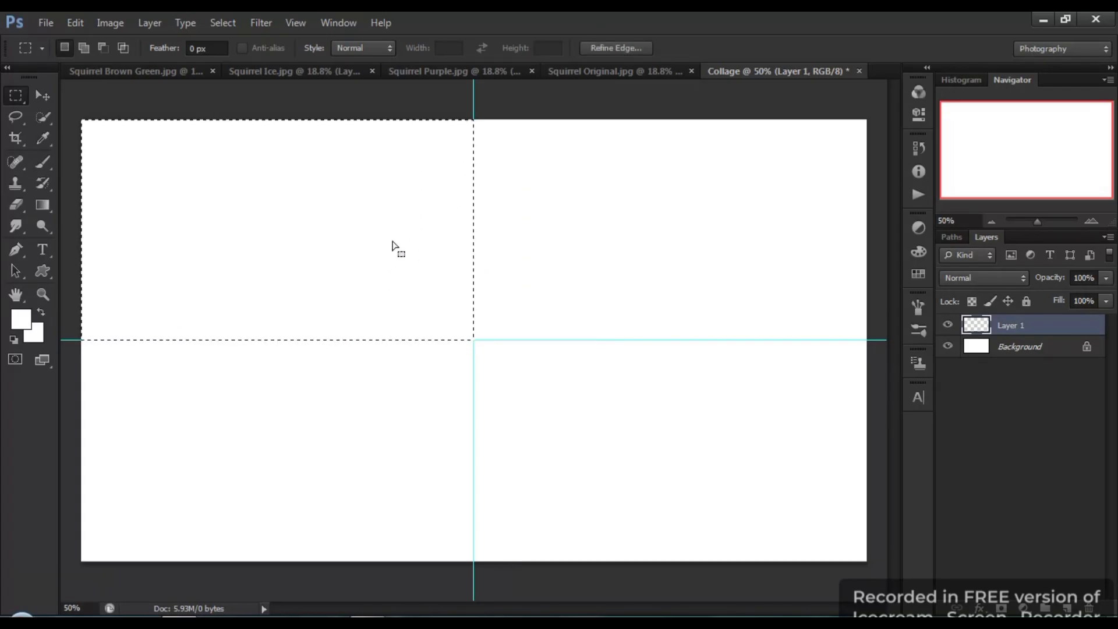
- Set the foreground colour to red f7284a, fill the upper-left selection with it and deselect
click(22, 321)
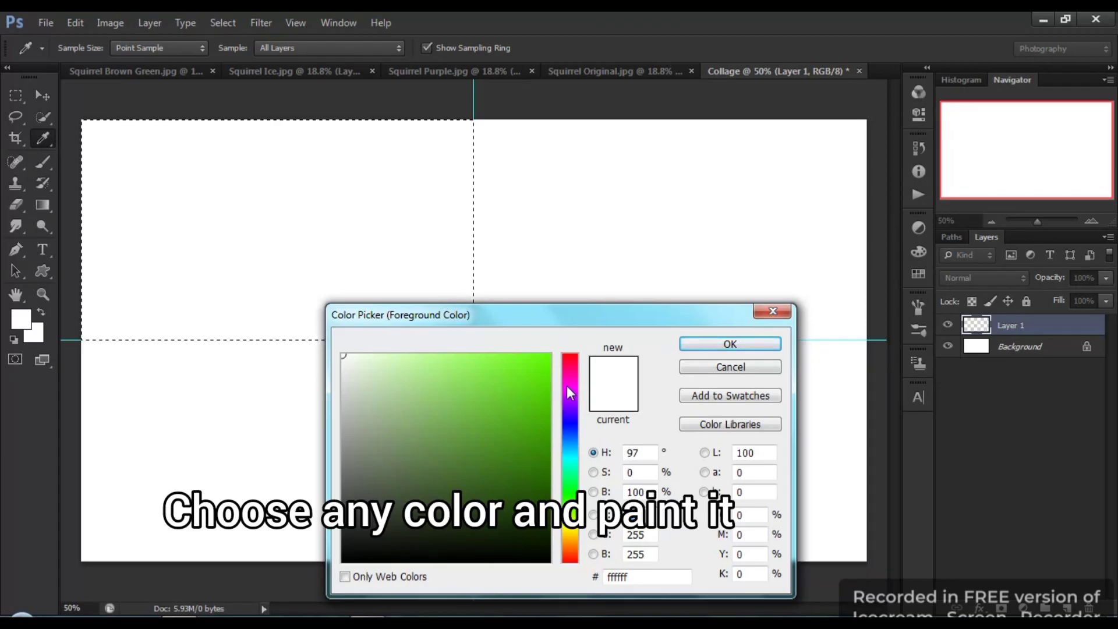
click(570, 359)
click(517, 361)
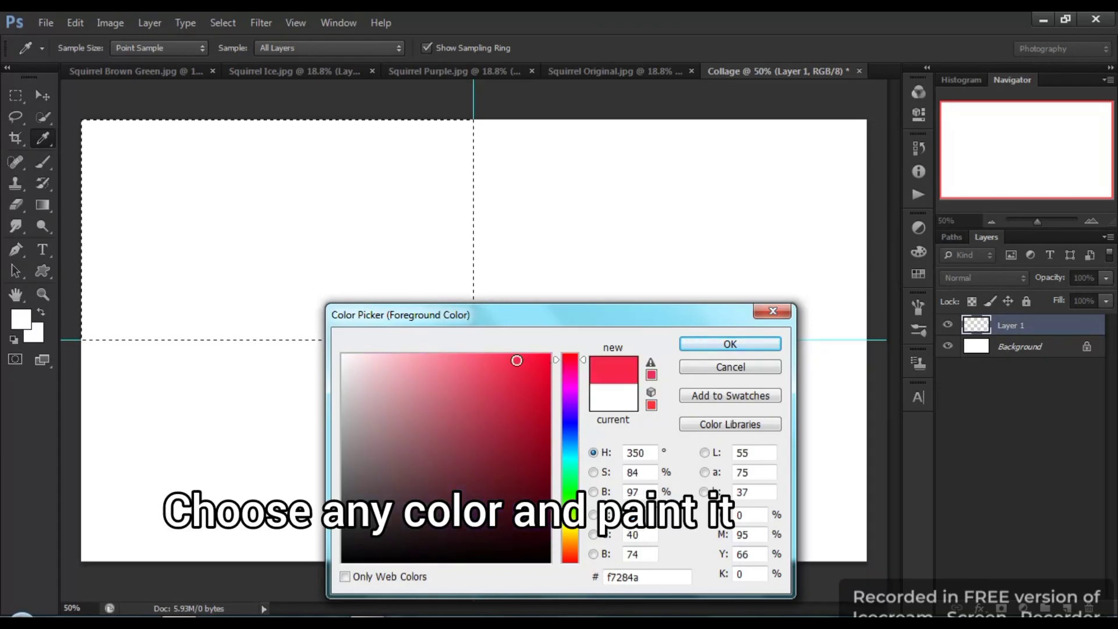
click(720, 351)
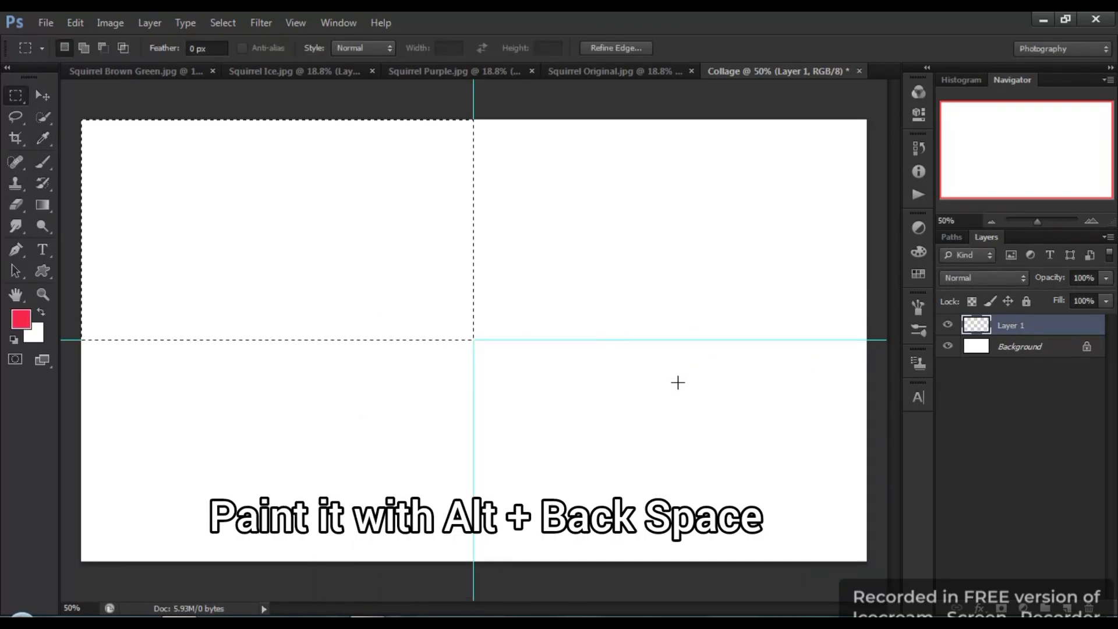
key(alt+BackSpace)
click(517, 305)
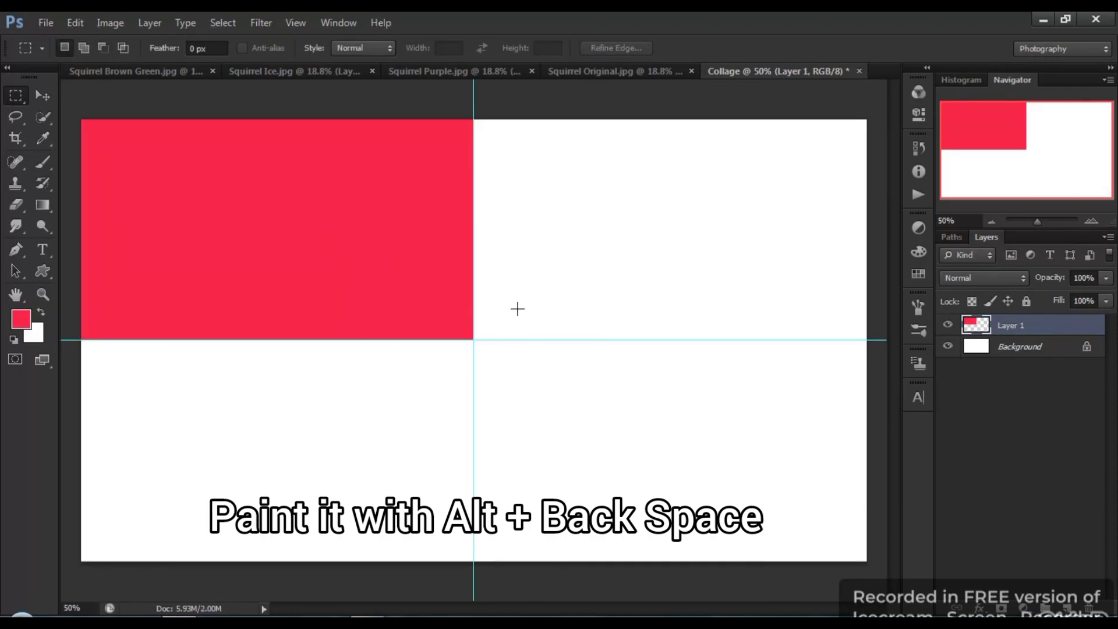
- Add another layer, select the upper-right quadrant bounded by the guides, and check the snapping options
click(1069, 609)
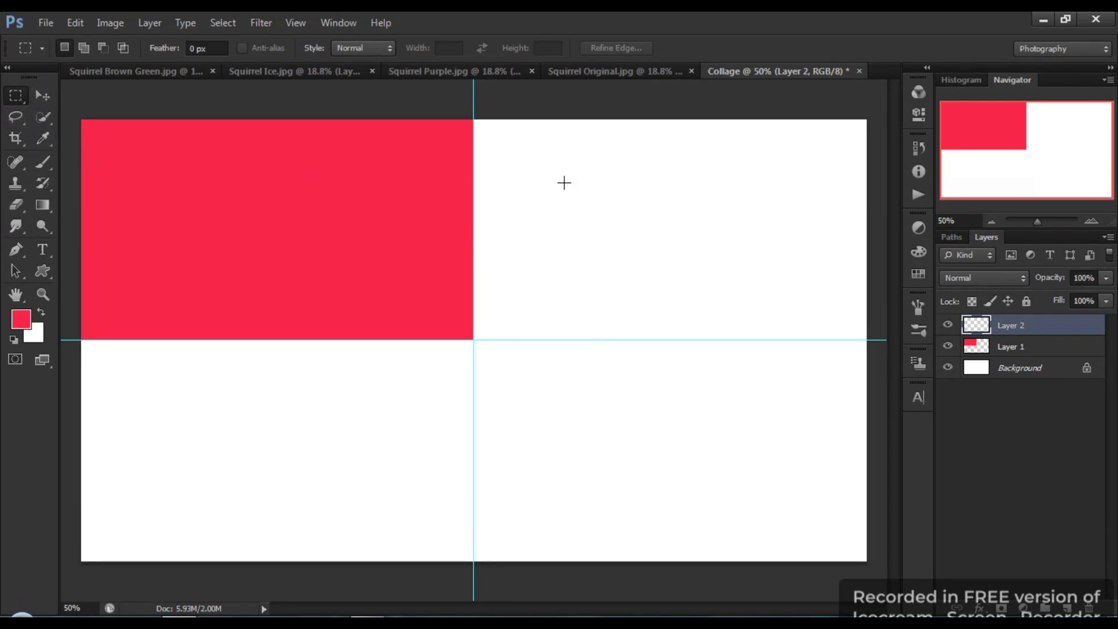
drag(870, 109, 474, 340)
click(295, 21)
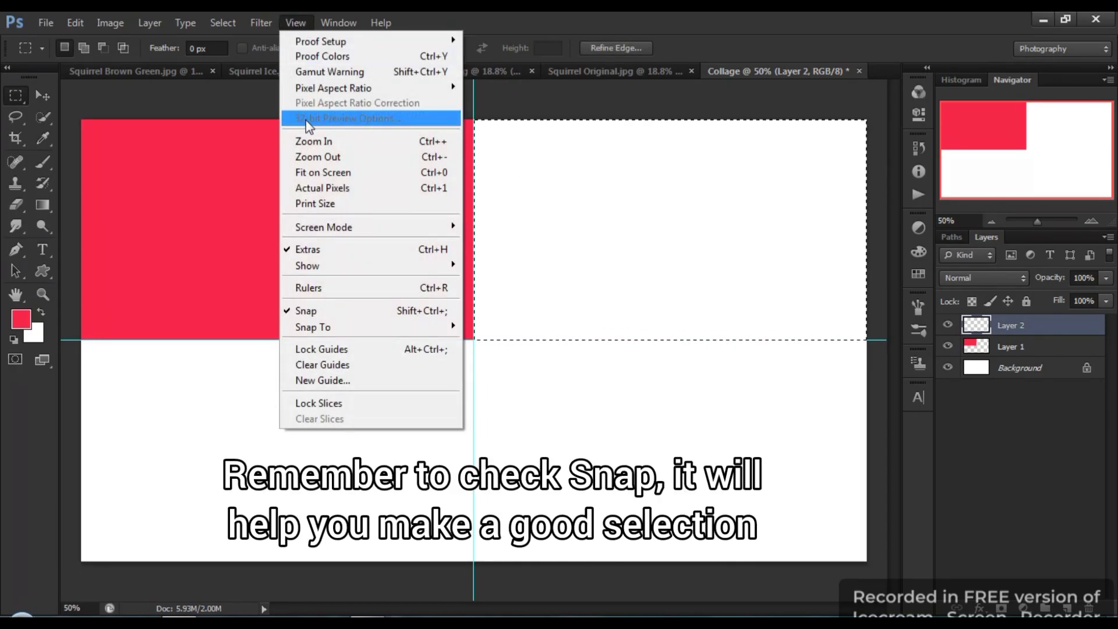
mouse_move(330, 324)
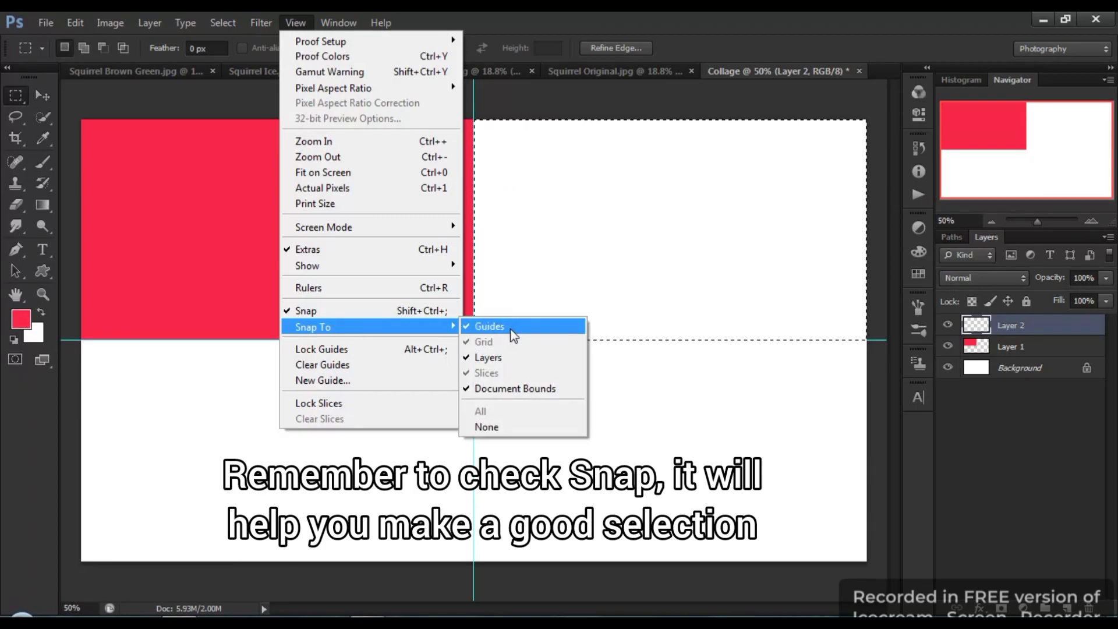
click(502, 95)
- Fill the upper-right selection with a blue foreground colour and deselect
click(21, 319)
click(731, 342)
key(alt+BackSpace)
key(ctrl+d)
- On a new layer, select the lower-left quadrant, fill it with yellow and deselect
click(1067, 608)
drag(82, 562, 473, 340)
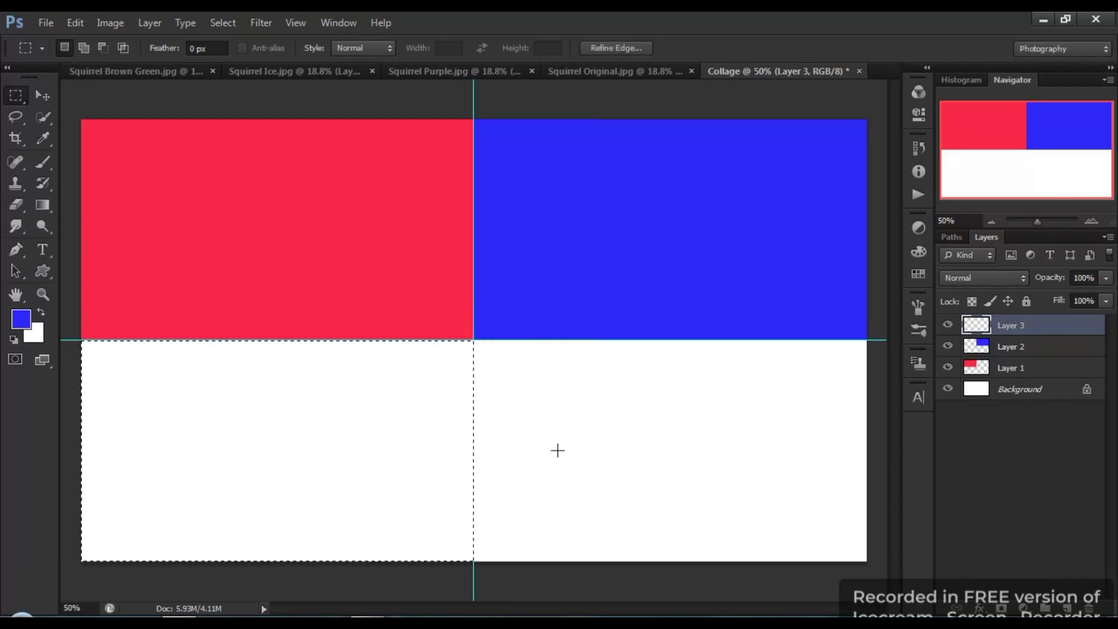
click(21, 318)
click(570, 519)
click(570, 528)
click(730, 343)
key(m)
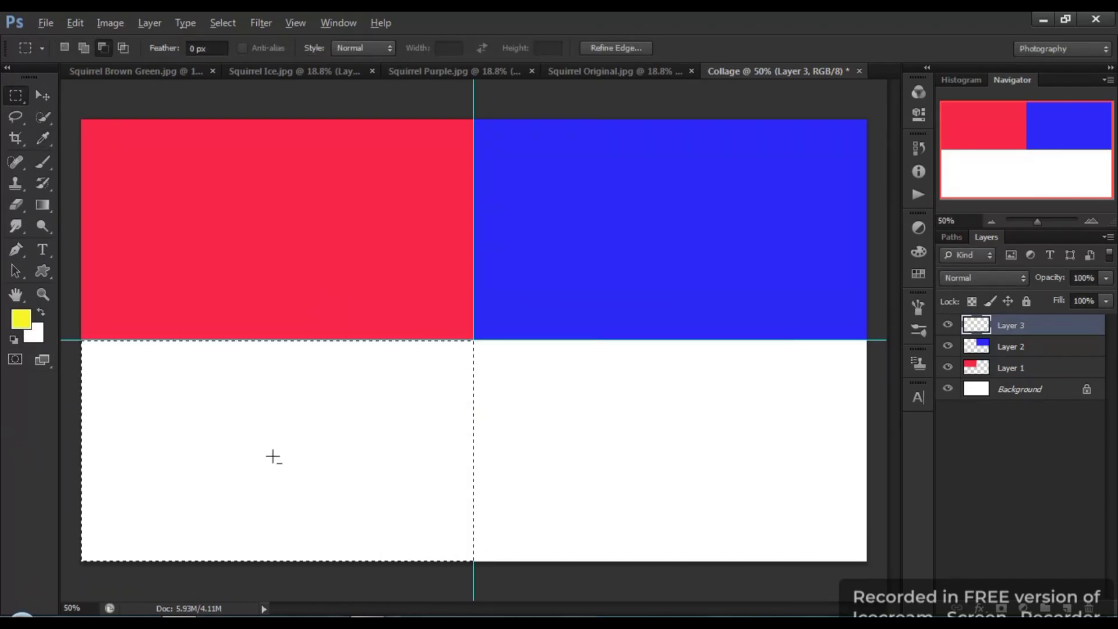
key(alt+BackSpace)
key(ctrl+d)
- On a new layer, select the lower-right quadrant, fill it with green and deselect
click(1068, 608)
drag(867, 562, 474, 340)
click(21, 318)
click(568, 505)
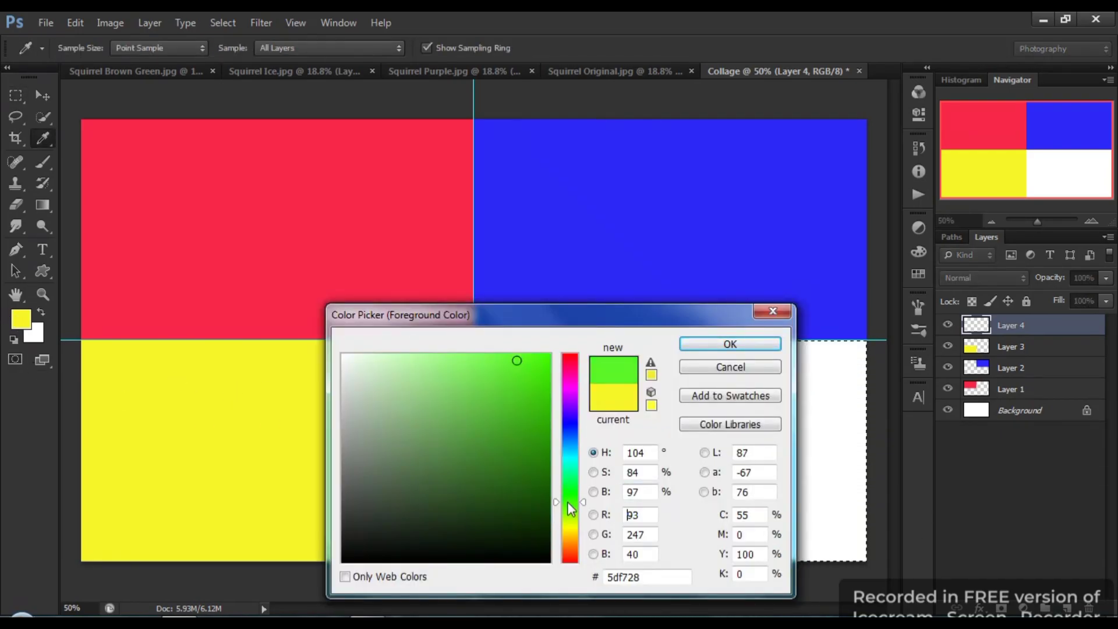
click(728, 343)
key(alt+BackSpace)
key(ctrl+d)
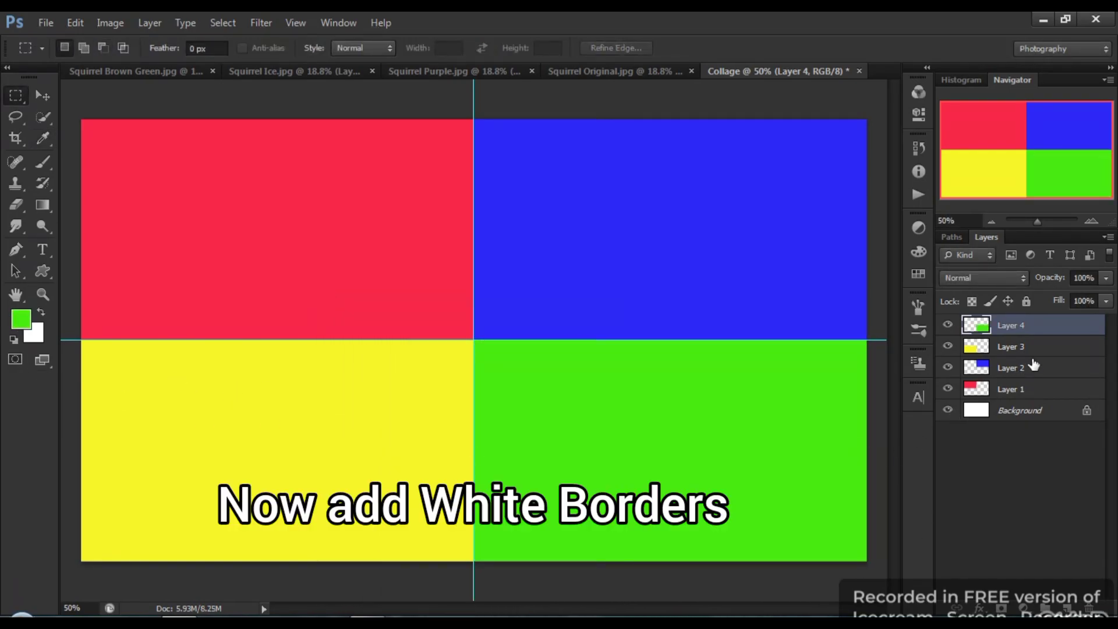
- Add a new layer for the borders and make a single-row selection along the horizontal guide
key(ctrl+shift+alt+n)
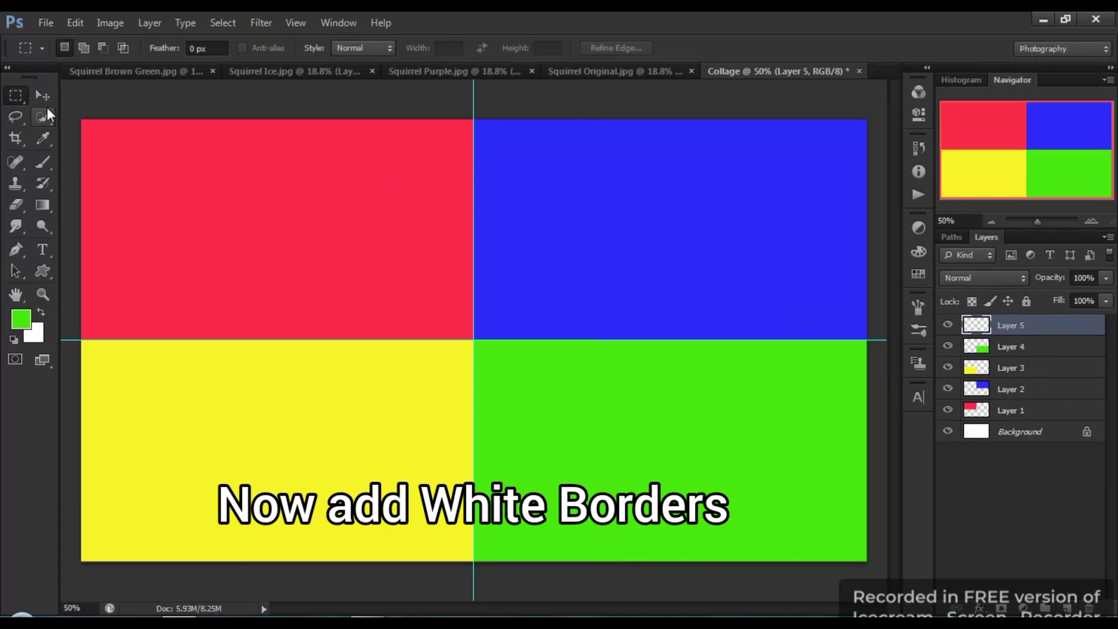
right_click(19, 95)
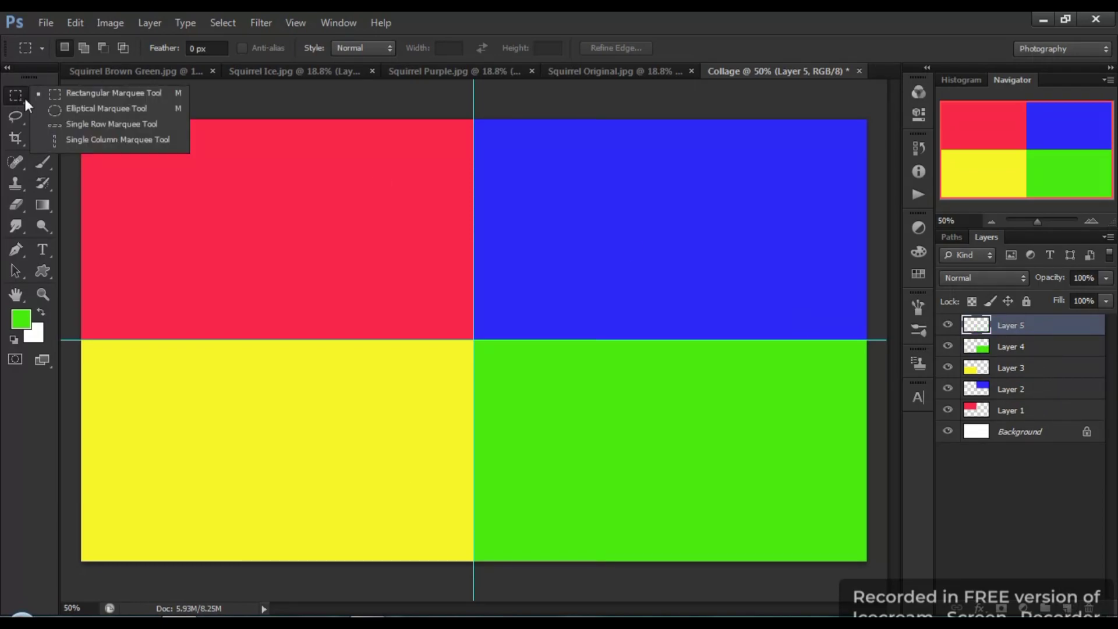
click(85, 123)
click(432, 340)
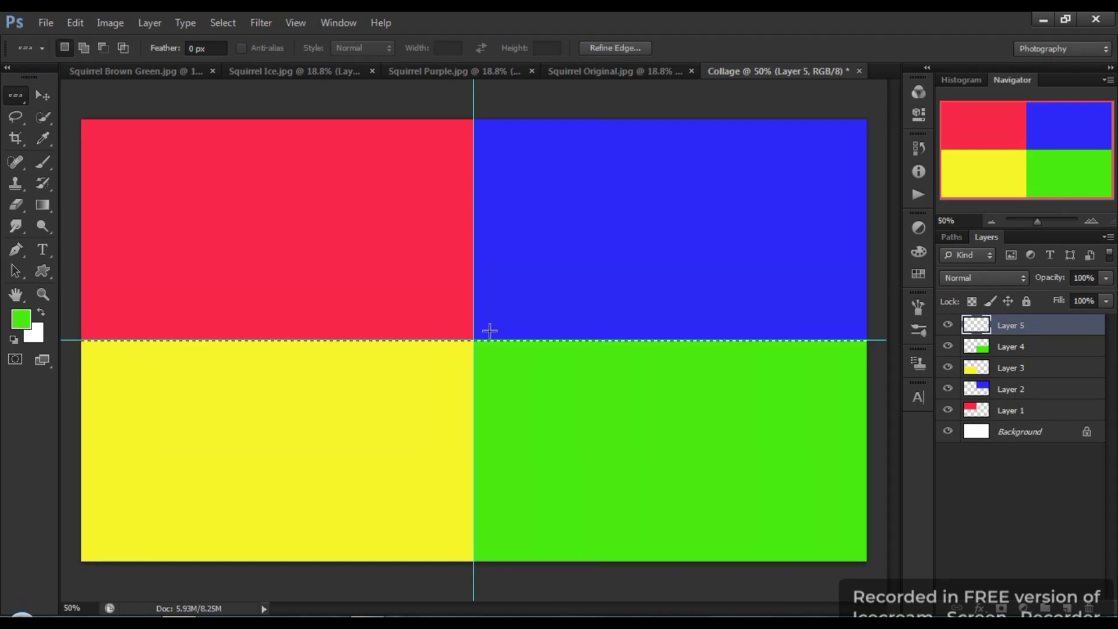
- Stroke the single-row selection with a 15 px white line, location Center, and deselect
right_click(471, 340)
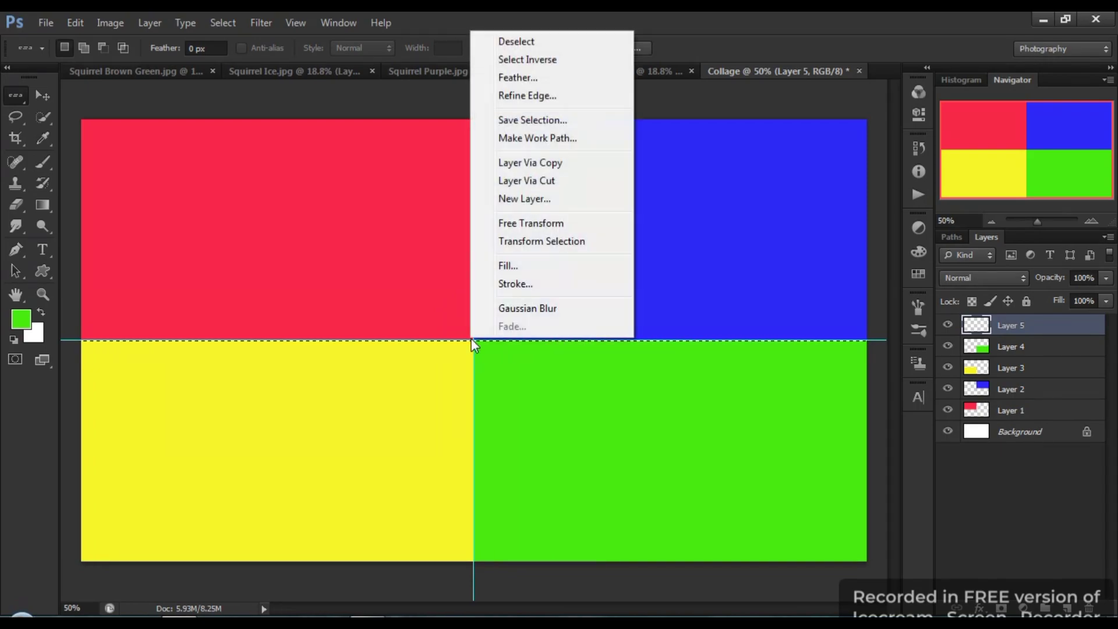
click(516, 288)
click(626, 260)
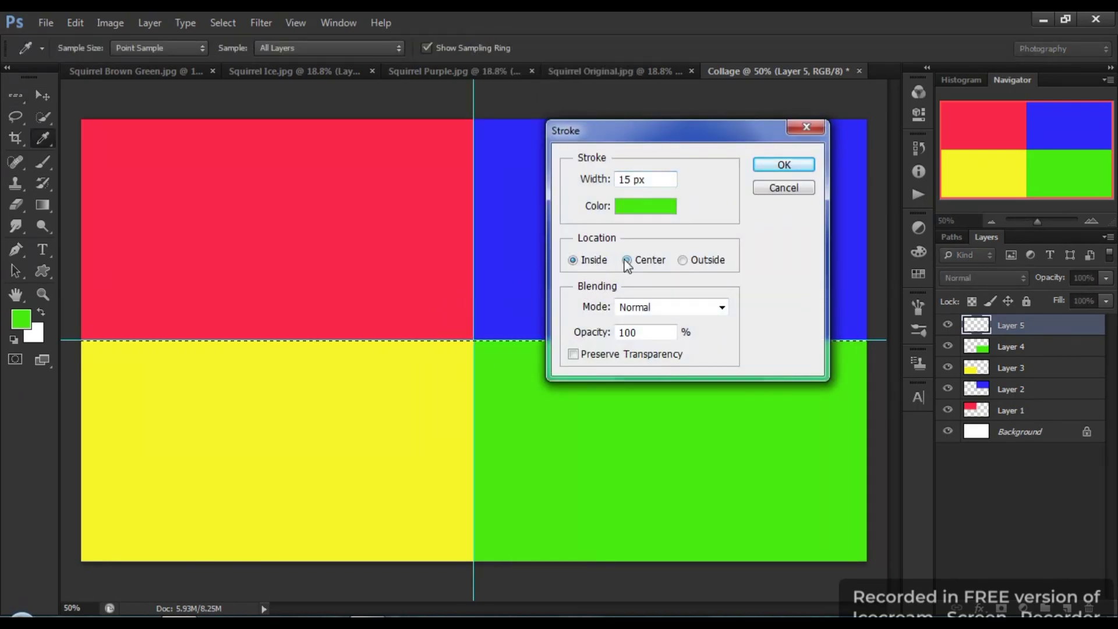
click(628, 211)
drag(377, 386, 341, 353)
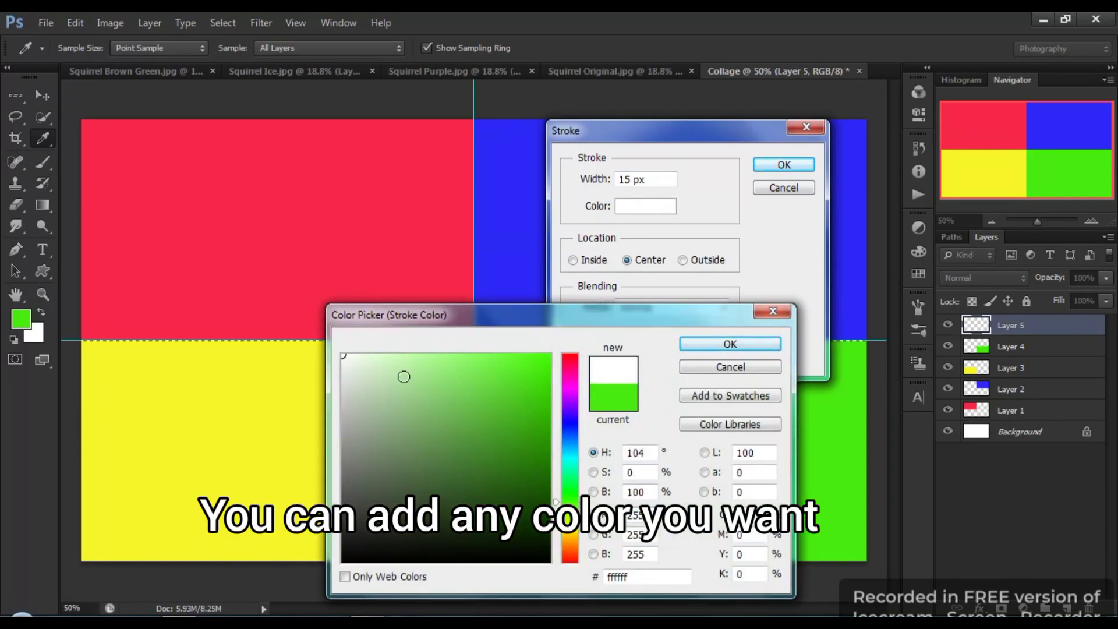
click(710, 349)
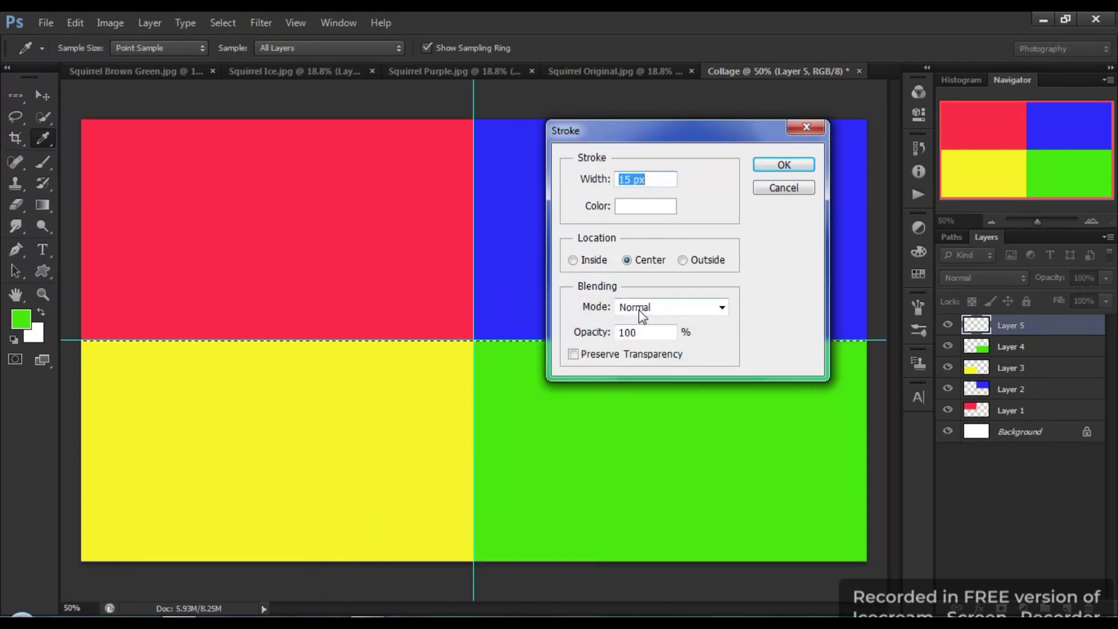
click(784, 166)
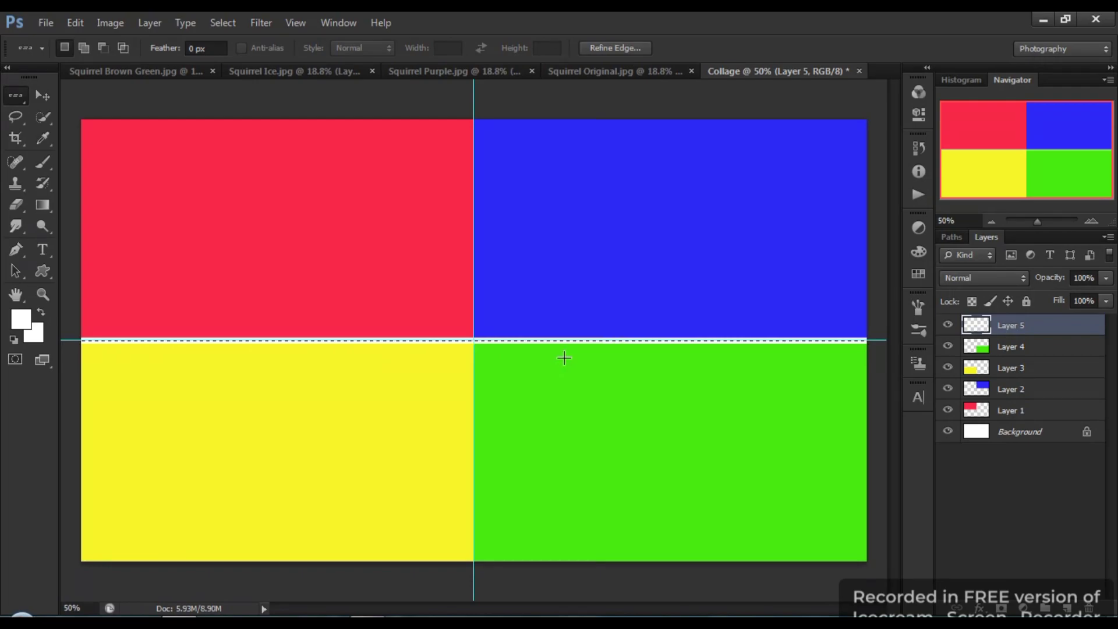
key(ctrl+d)
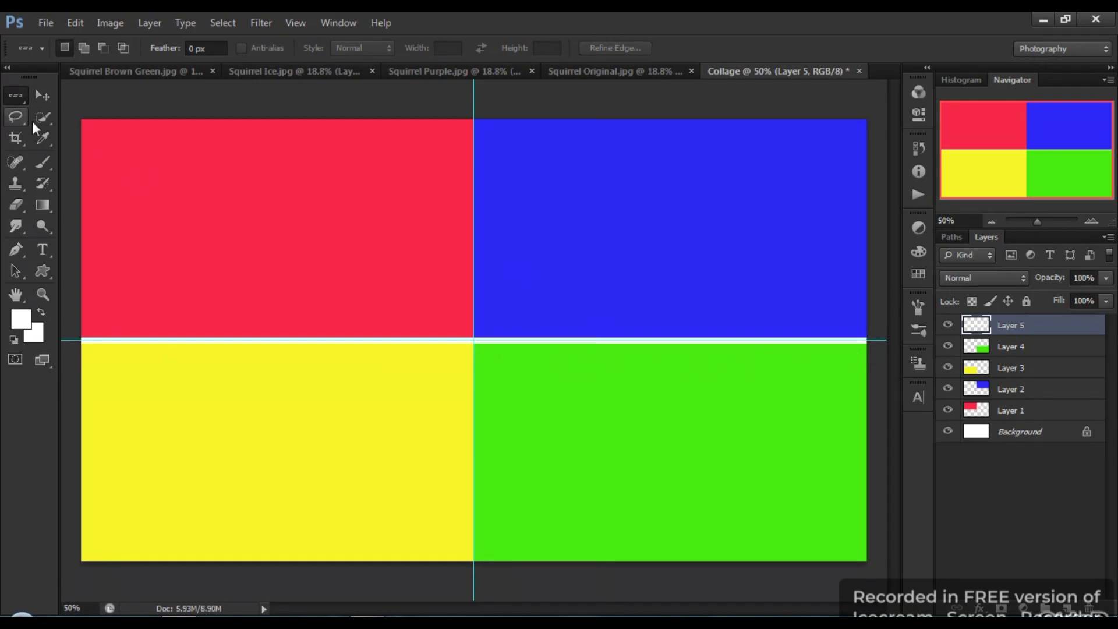
- Make a single-column selection along the vertical guide and stroke it with a 15 px white line, location Center
right_click(15, 96)
click(87, 145)
click(472, 245)
right_click(474, 246)
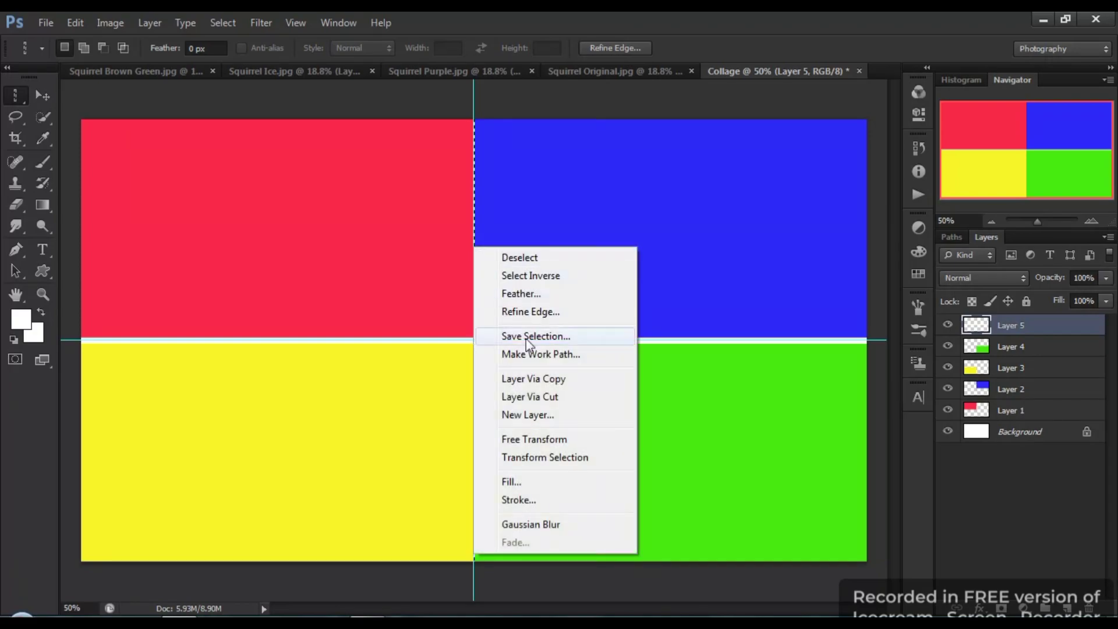
click(527, 501)
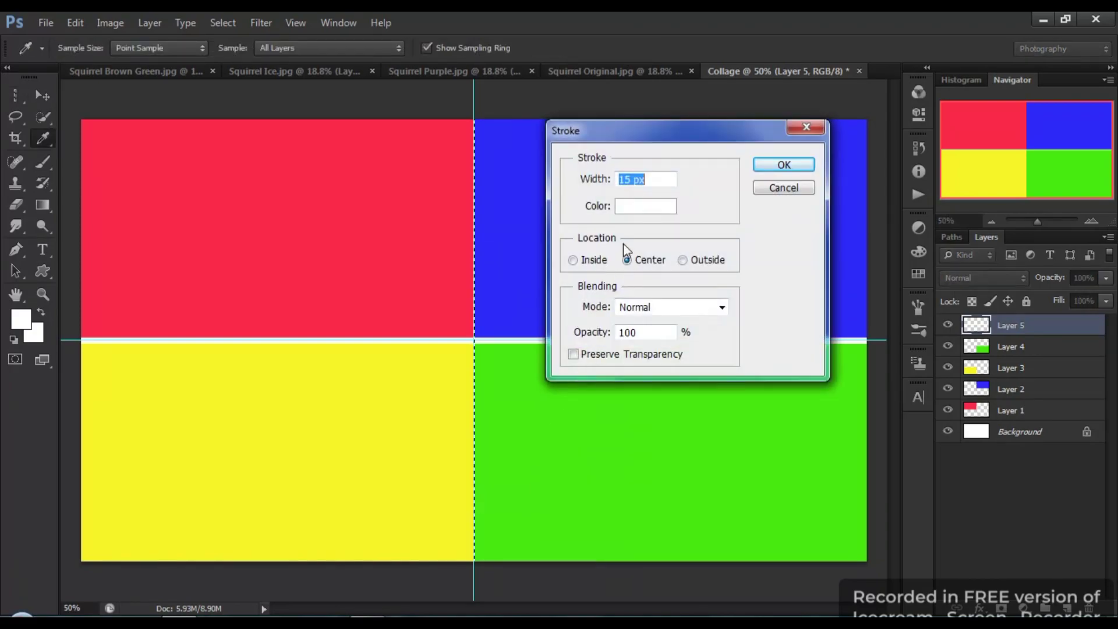
click(776, 166)
key(ctrl+d)
- Select the entire canvas with a rectangular marquee and stroke it 15 px white, location Inside, to form the outer border
right_click(17, 96)
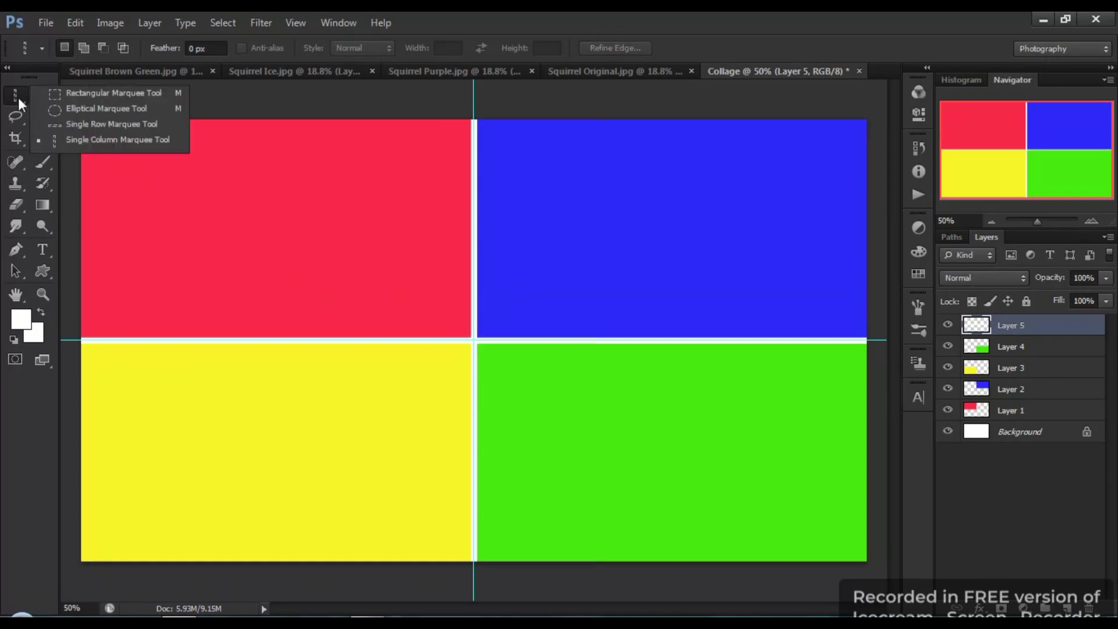
click(73, 93)
drag(82, 120, 868, 561)
right_click(460, 288)
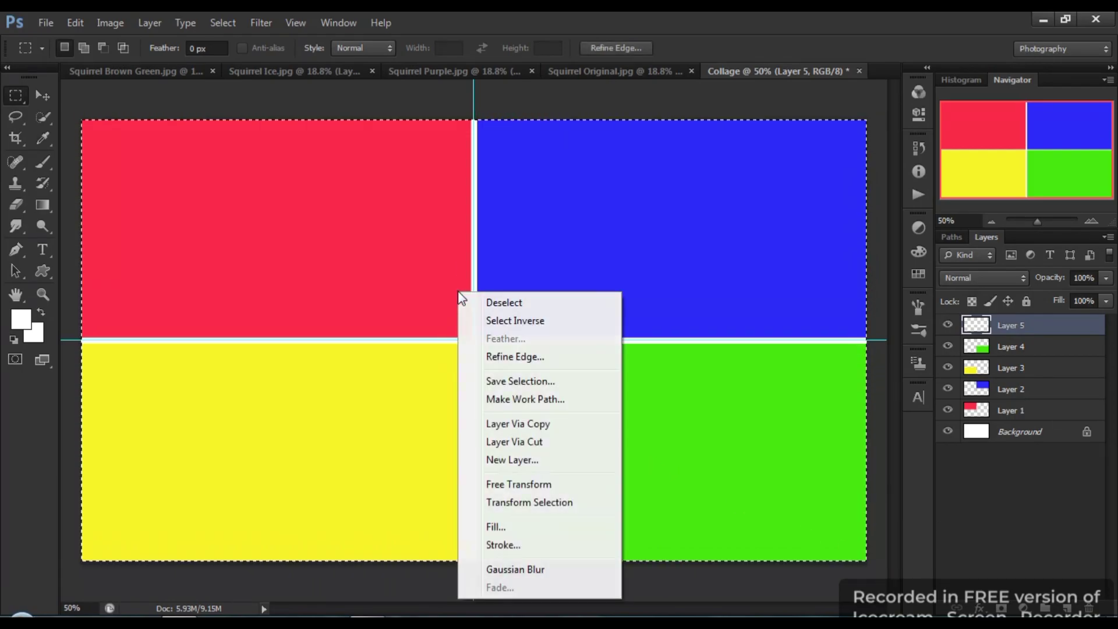
click(506, 546)
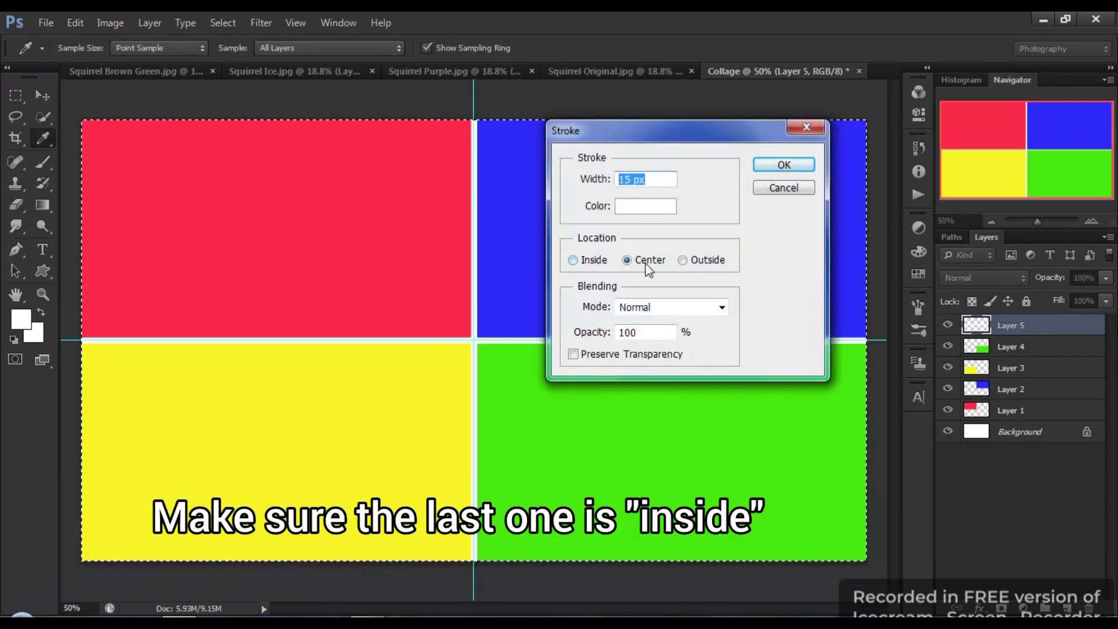
click(572, 260)
click(785, 168)
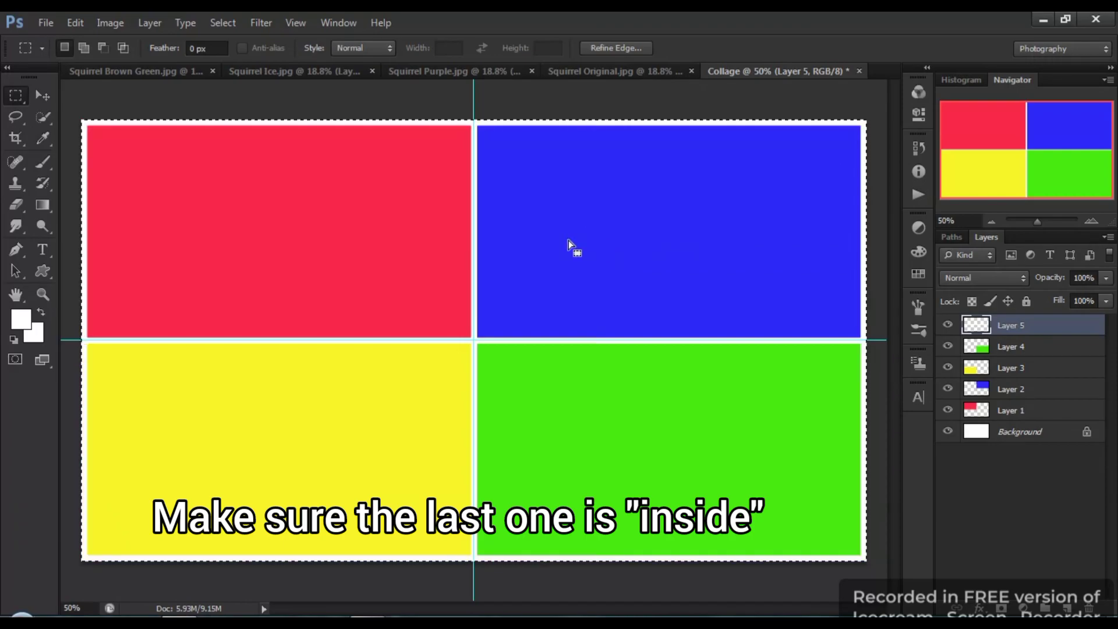
key(ctrl+d)
- Clear all guides from the collage and select Layer 1, the red quadrant
click(295, 22)
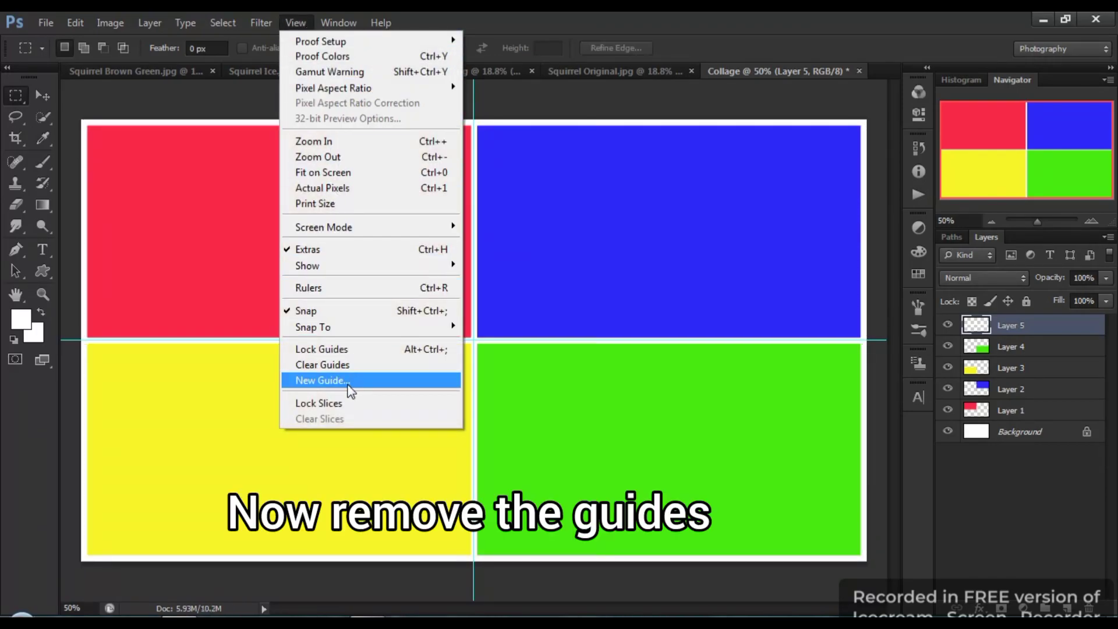
click(336, 365)
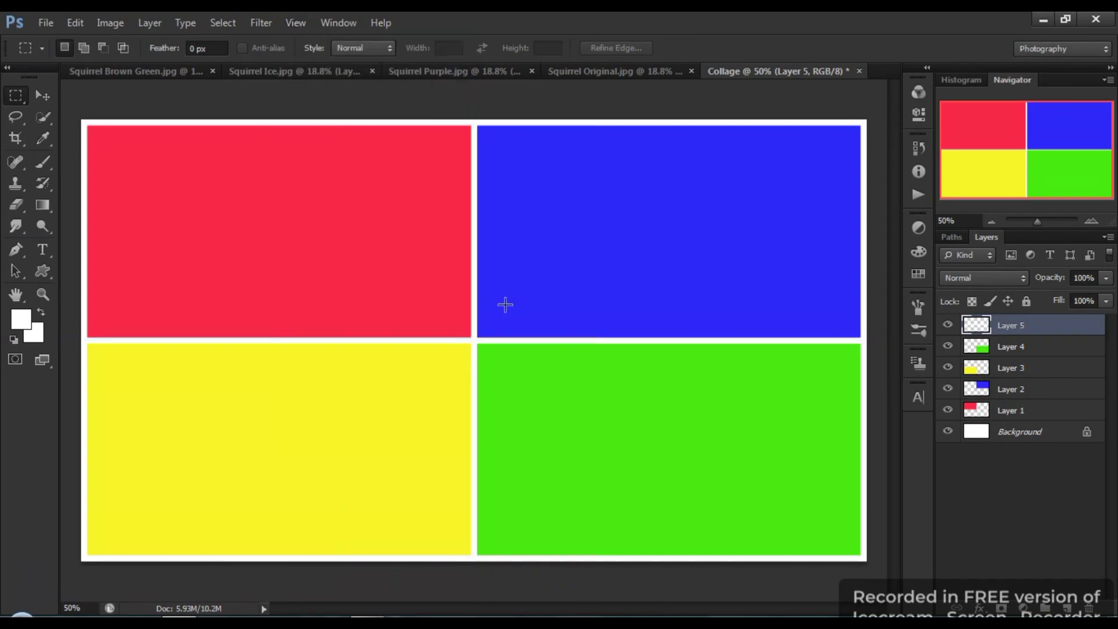
click(1019, 413)
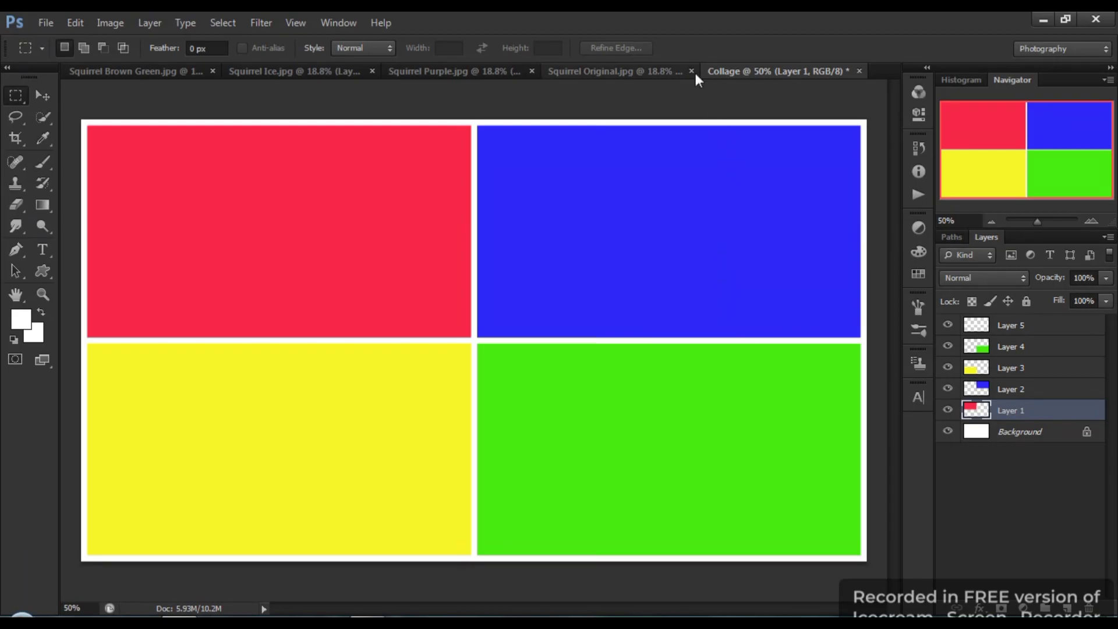
- Copy the Squirrel Original.jpg picture into the collage above Layer 1 and clip it to the red quadrant
click(651, 70)
key(v)
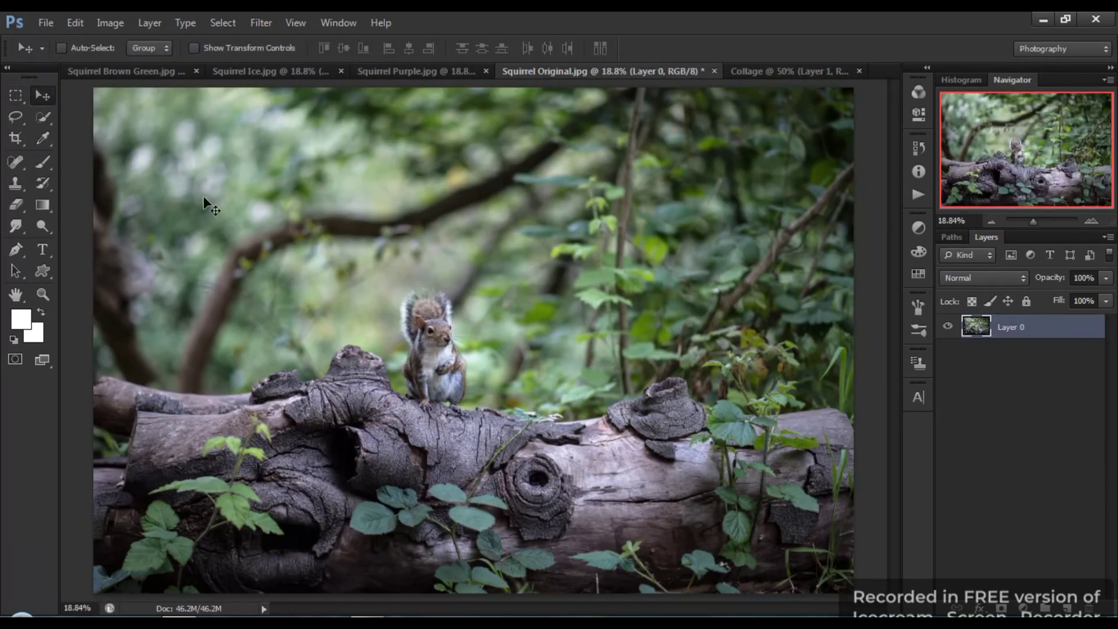
drag(540, 313, 482, 199)
drag(302, 226, 303, 226)
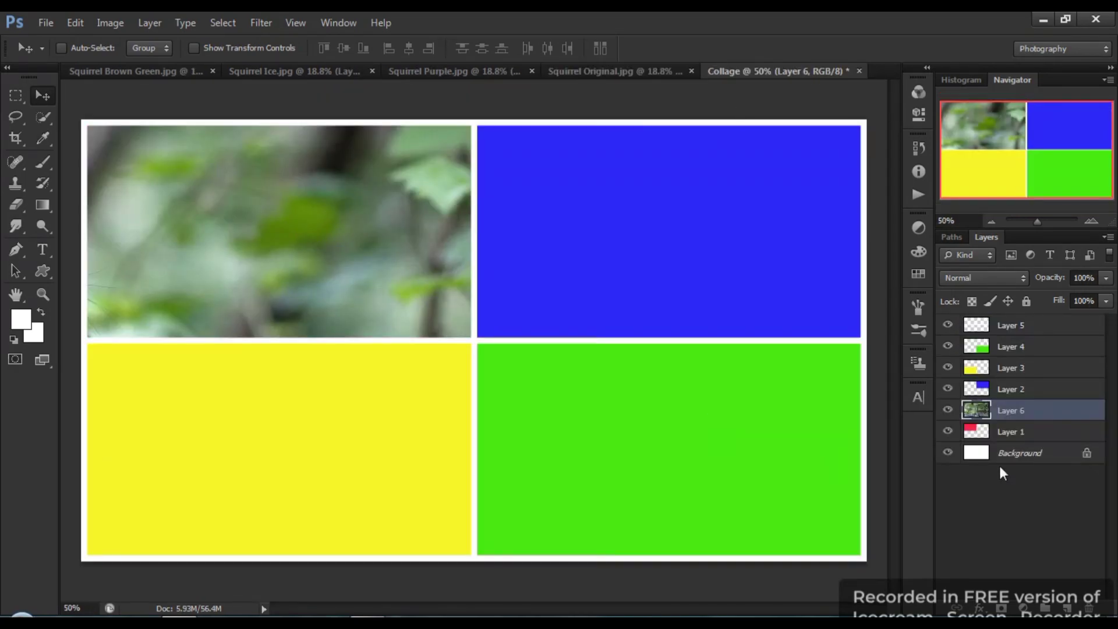
alt+click(1000, 416)
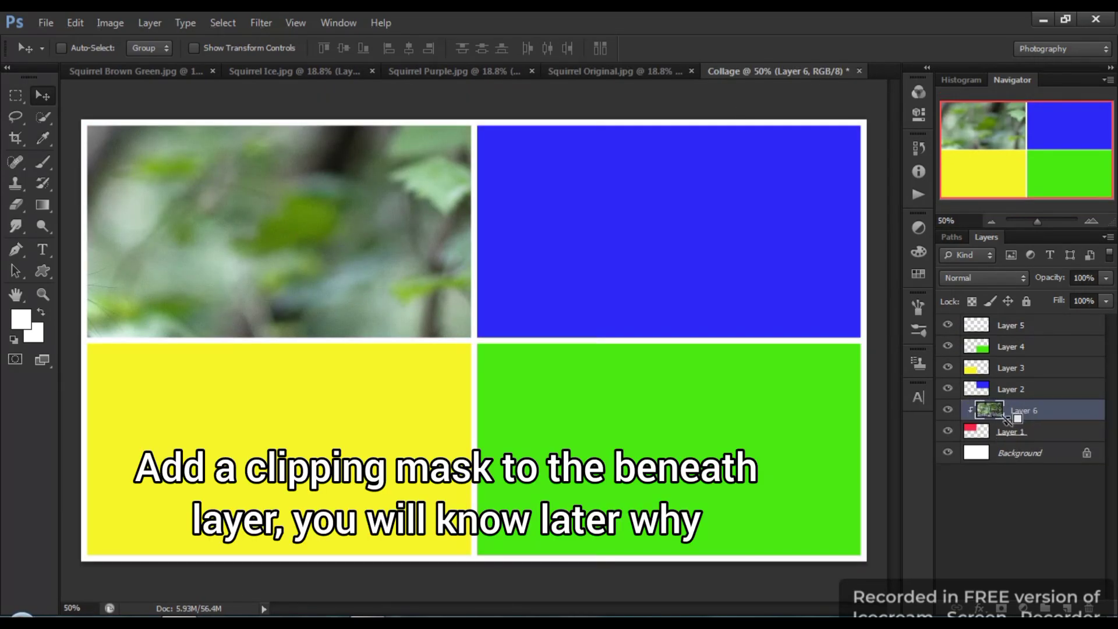
- Scale the original squirrel picture to about 20.8% and position it to fill the upper-left panel with the squirrel and log showing
key(ctrl+t)
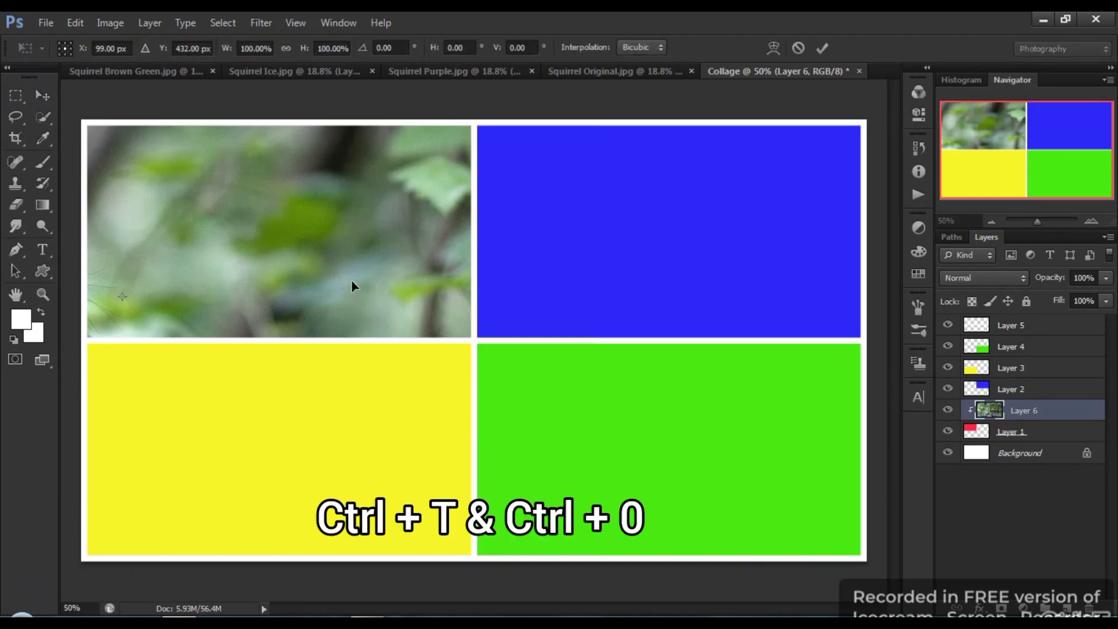
key(ctrl+0)
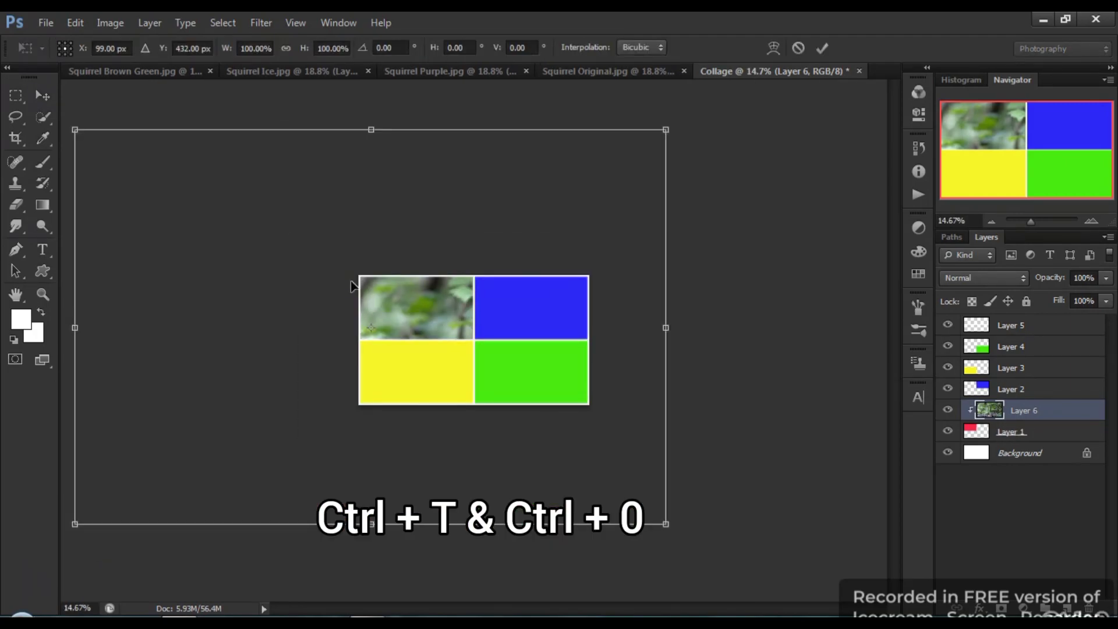
drag(74, 523, 322, 448)
drag(395, 333, 468, 337)
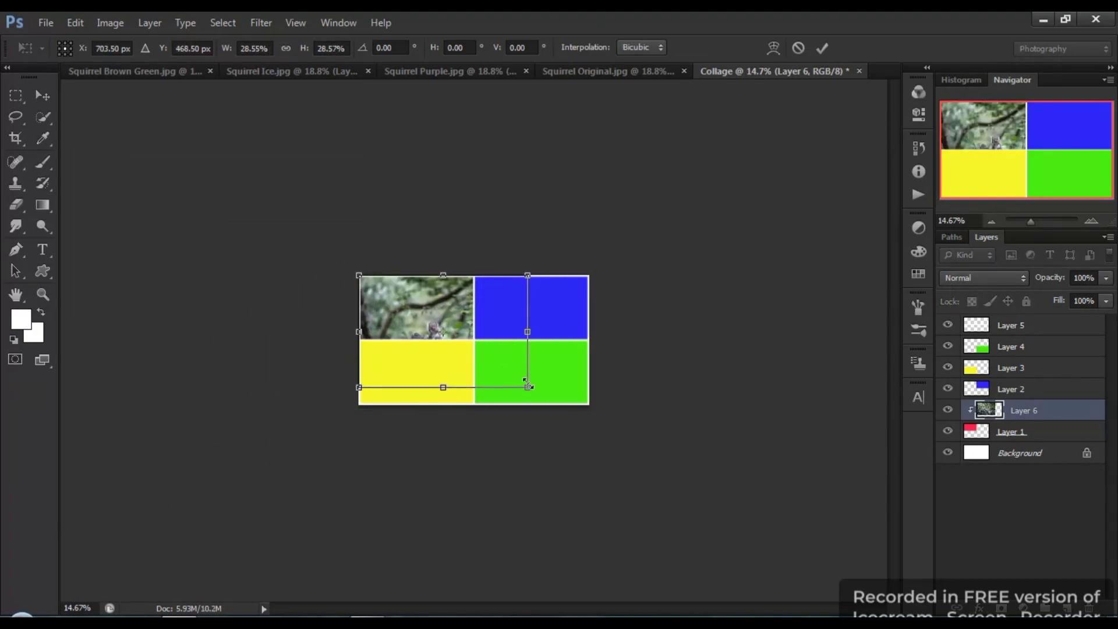
drag(528, 387, 484, 358)
key(ctrl+0)
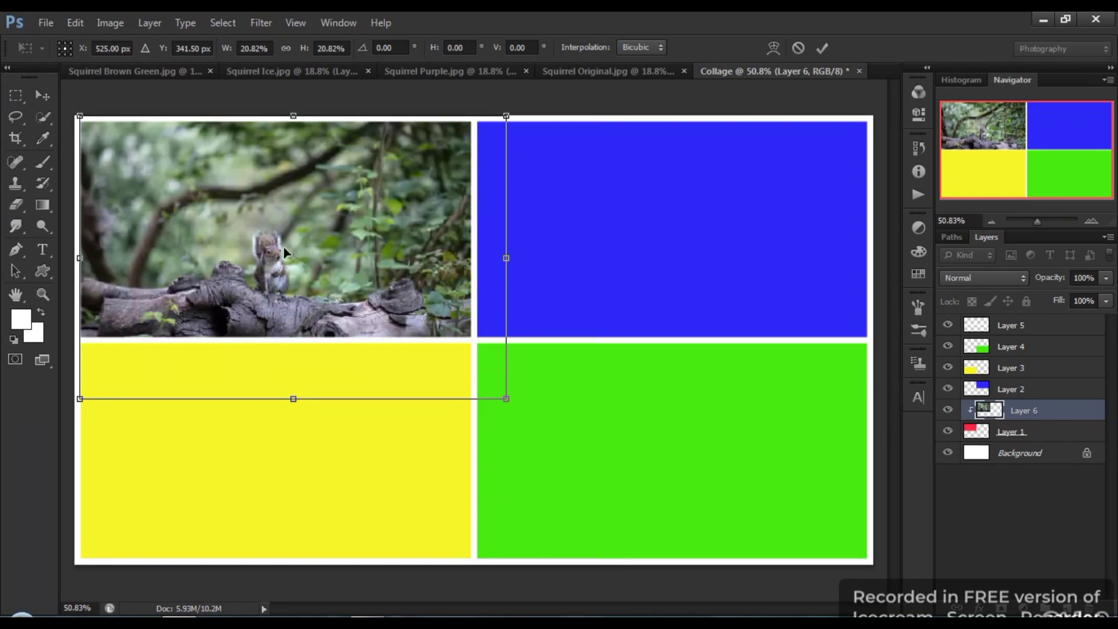
drag(281, 240, 333, 238)
key(Return)
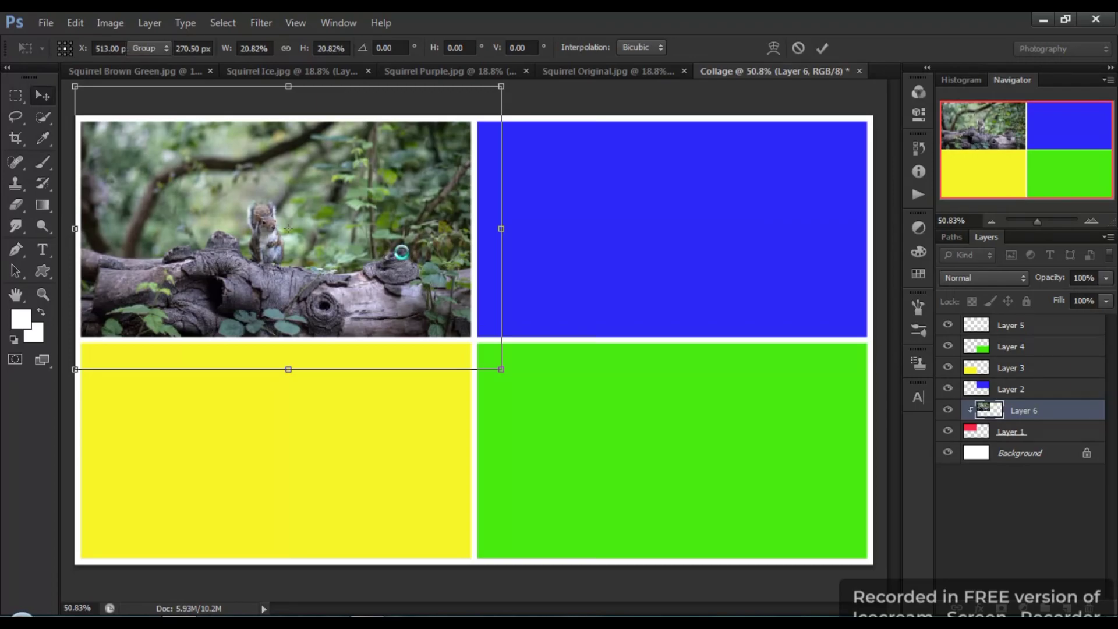
- Copy the Squirrel Ice.jpg picture into the collage above Layer 2 and clip it to the blue quadrant
click(1026, 388)
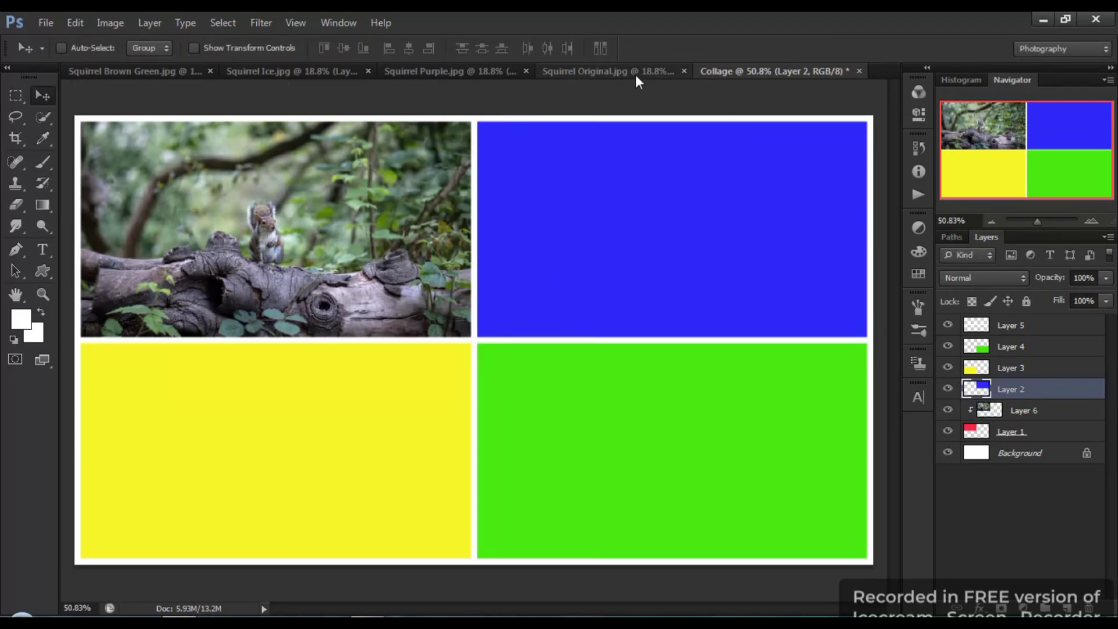
click(309, 72)
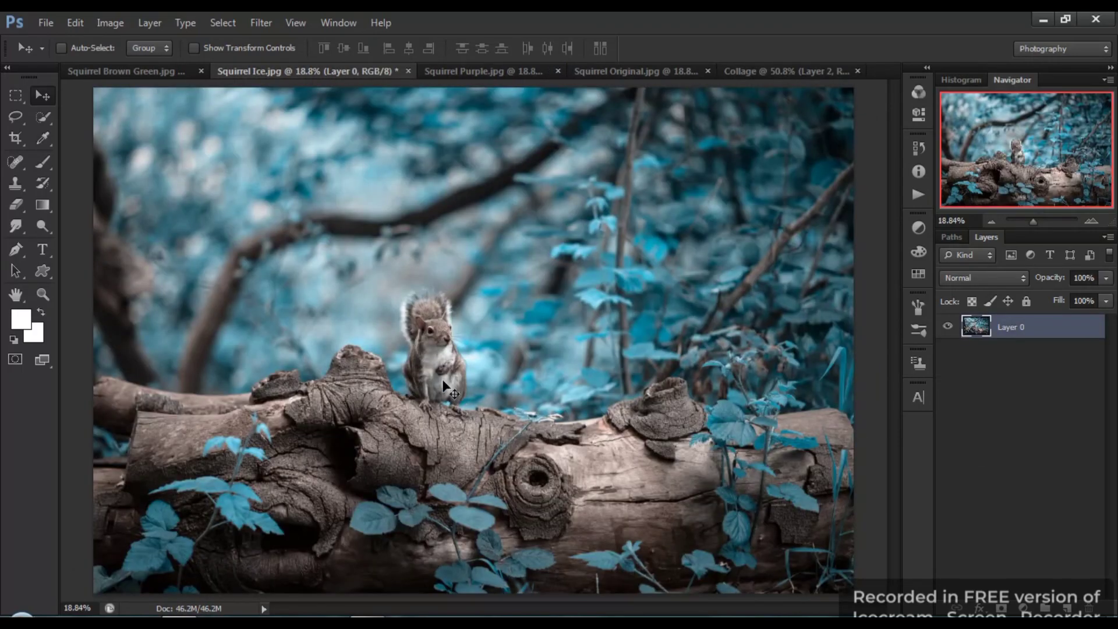
drag(447, 344, 693, 217)
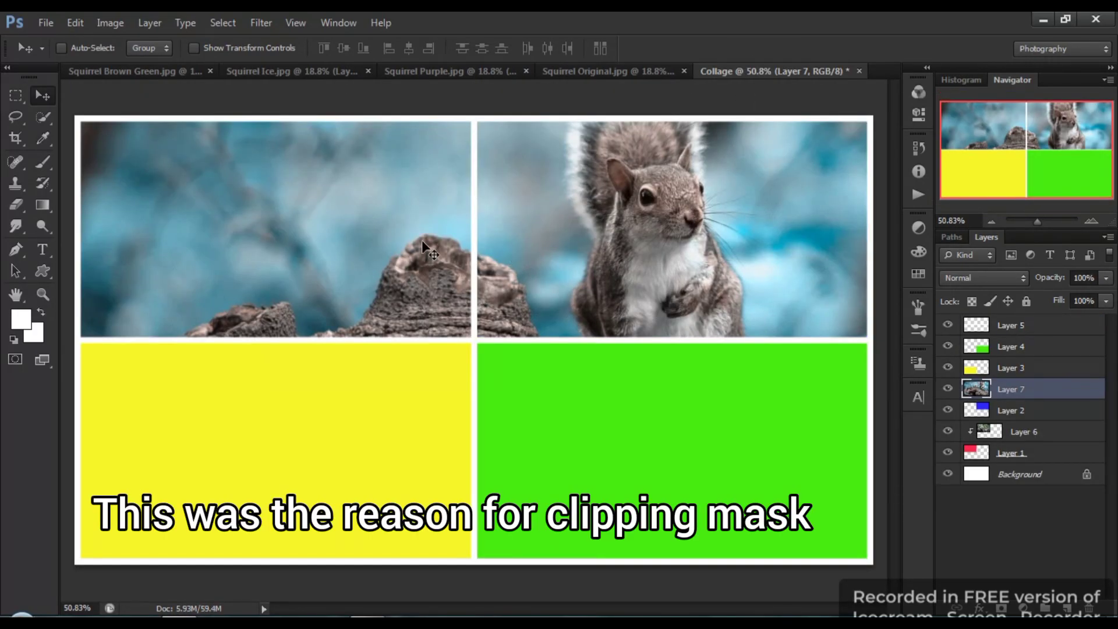
alt+click(1019, 400)
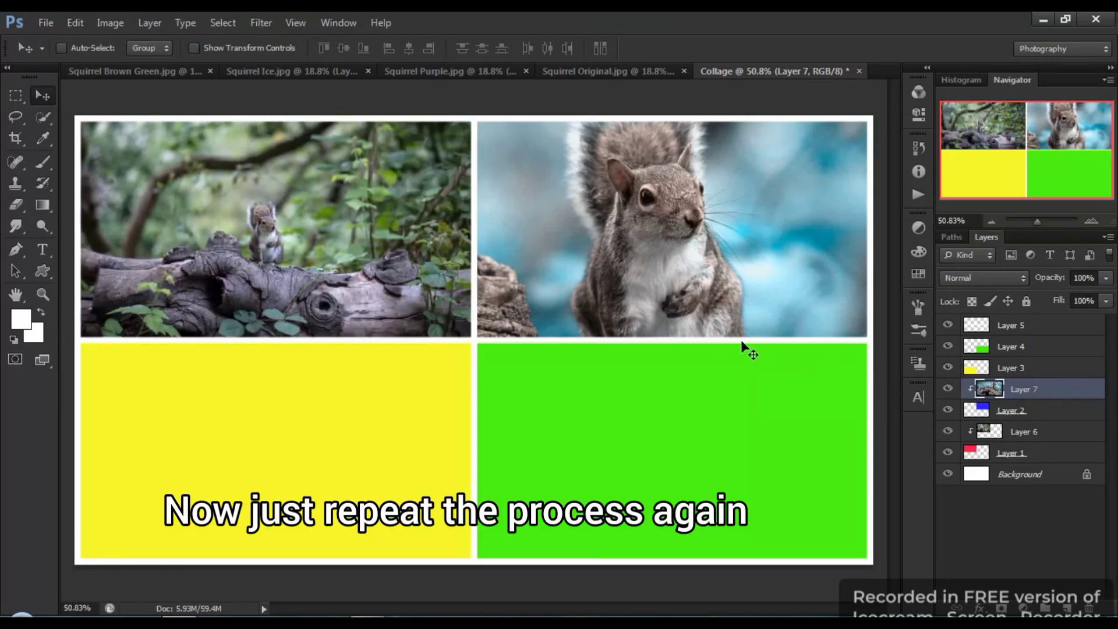
- Scale down the ice squirrel picture and position it to fill the upper-right panel, framed like the original picture
key(ctrl+t)
key(ctrl+0)
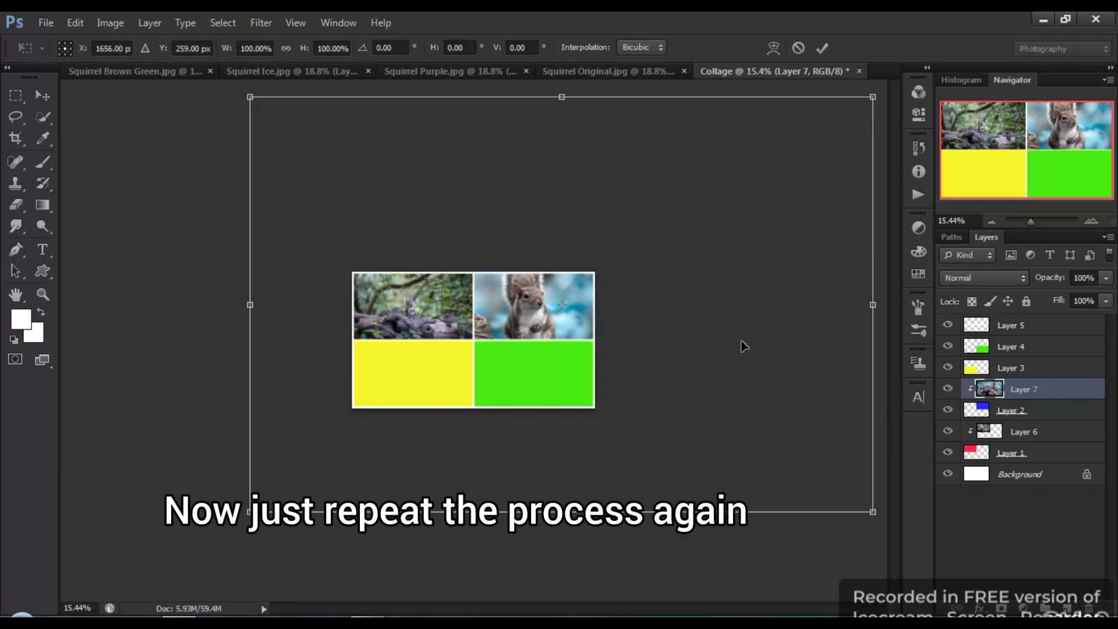
drag(873, 512, 637, 402)
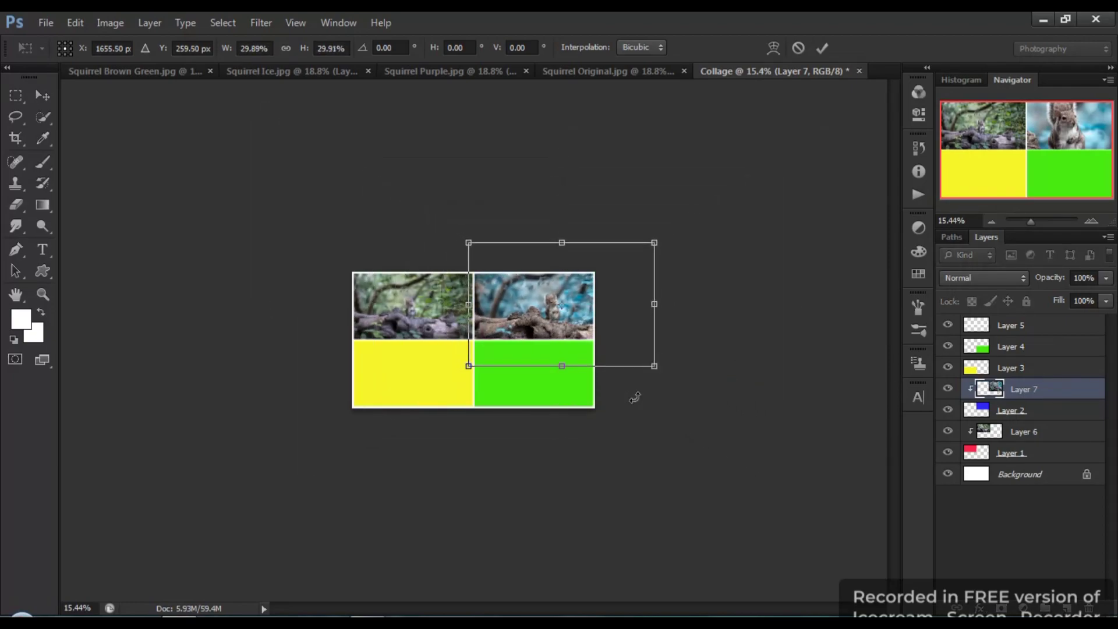
drag(621, 302, 625, 331)
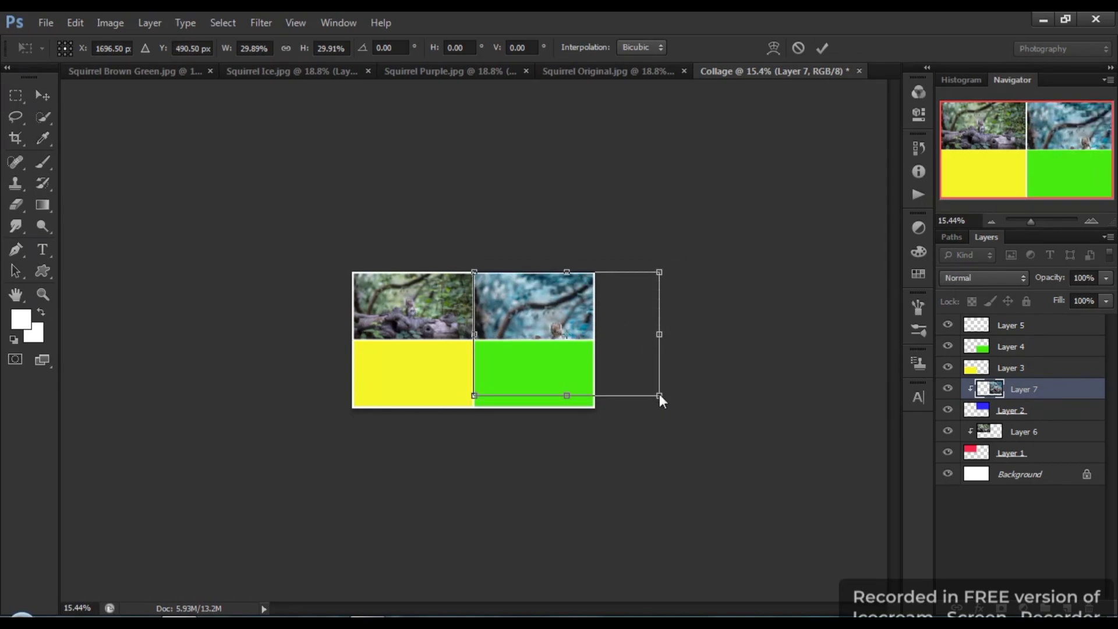
drag(659, 395, 601, 361)
key(ctrl+0)
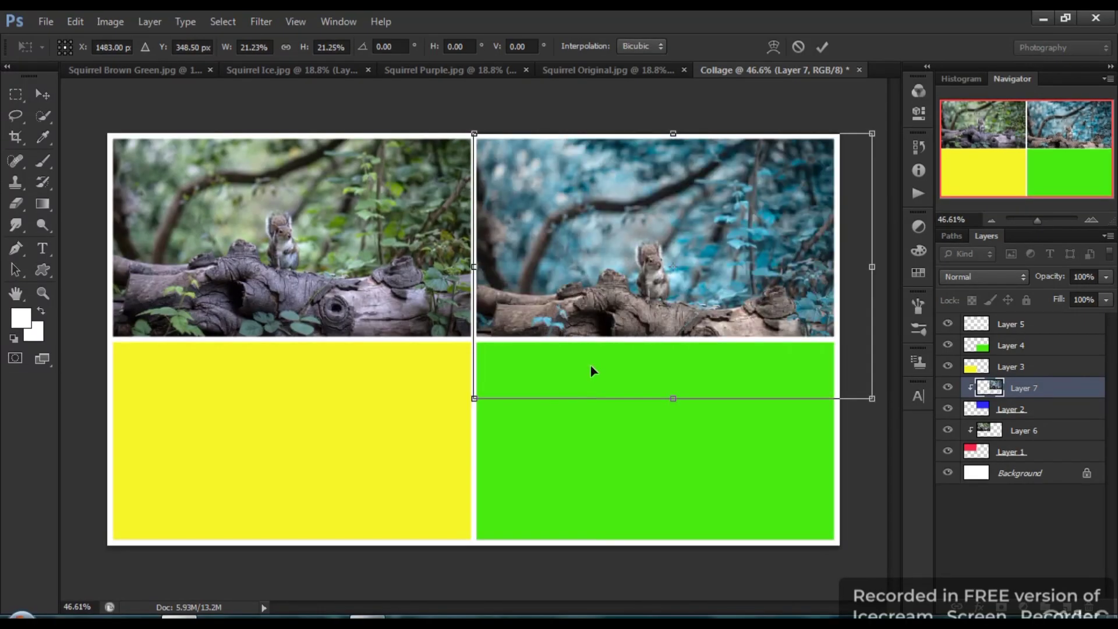
mouse_move(872, 398)
mouse_down()
mouse_move(841, 373)
mouse_move(866, 382)
mouse_up()
drag(724, 297, 726, 273)
key(Return)
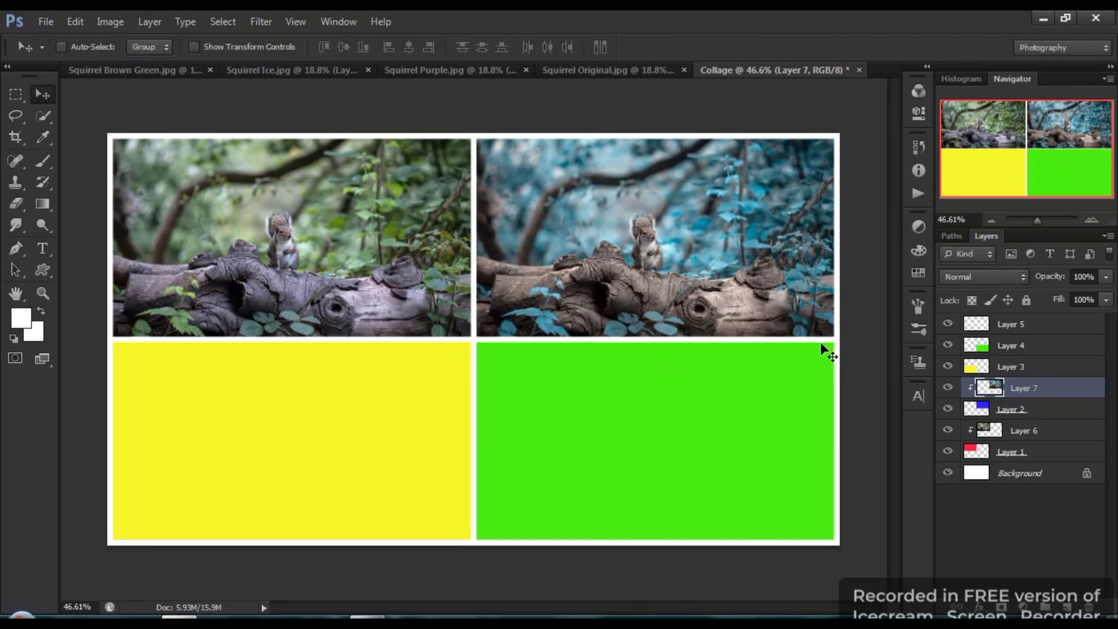
- Copy the Squirrel Brown Green.jpg picture into the collage above Layer 3 and clip it to the yellow quadrant
click(1051, 368)
click(196, 70)
drag(532, 300, 355, 434)
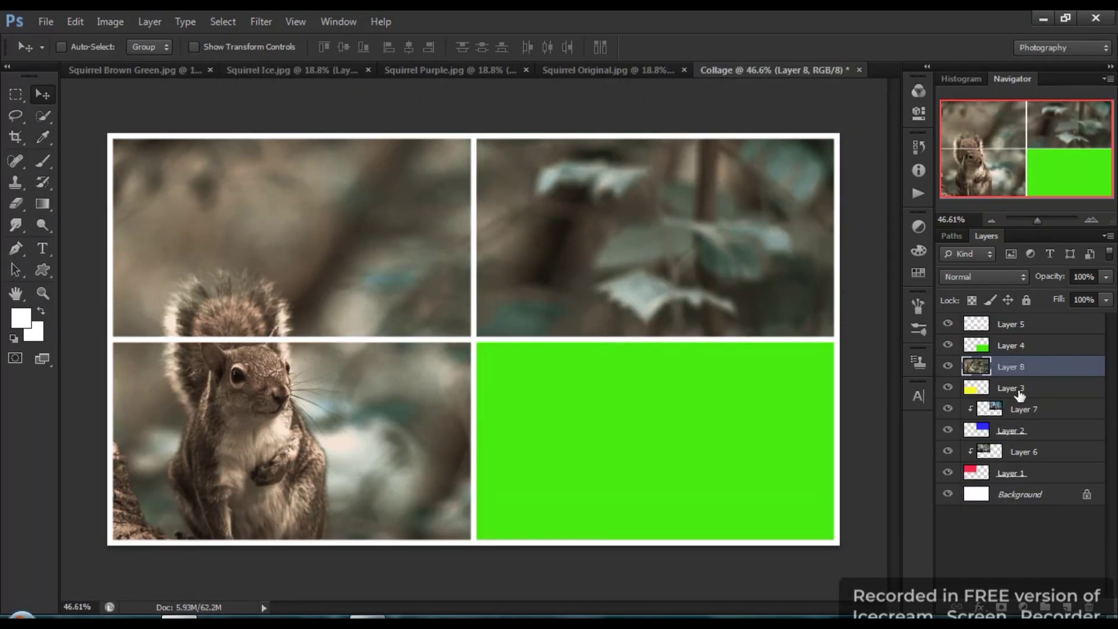
alt+click(1006, 374)
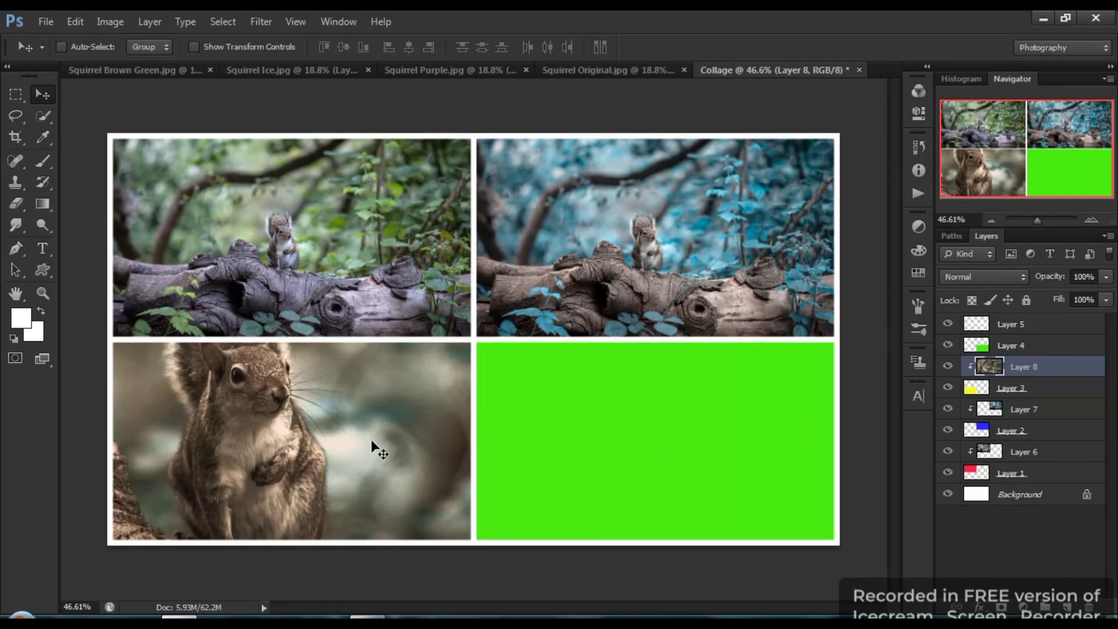
- Scale the brown-green squirrel picture to about 20.1% and position it to fill the lower-left panel
key(ctrl+t)
key(ctrl+0)
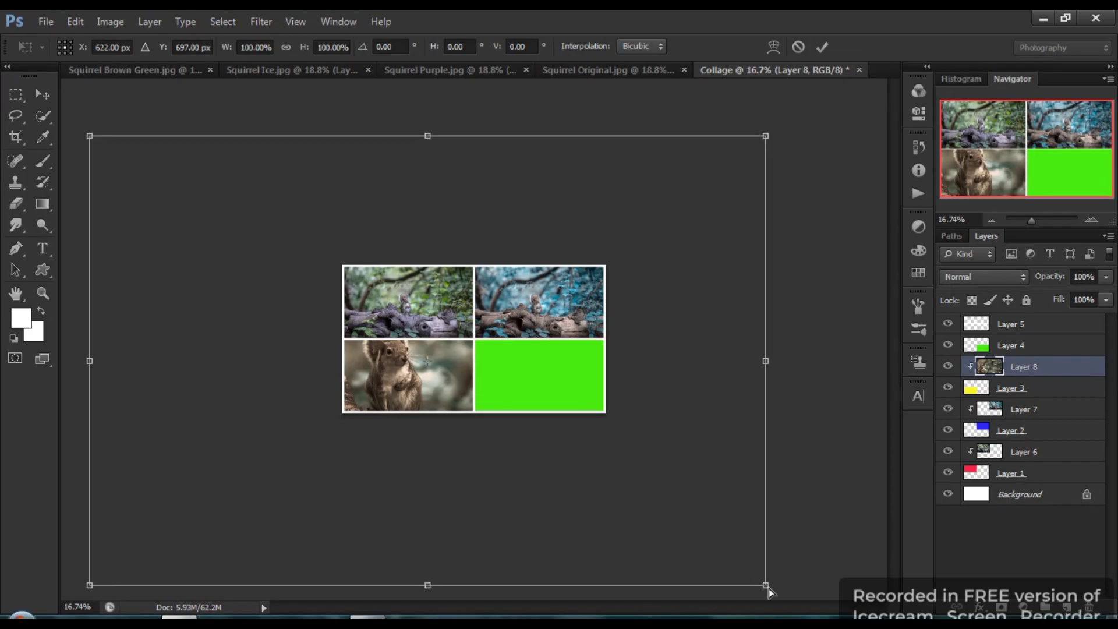
drag(766, 586, 495, 428)
drag(440, 367, 438, 394)
key(ctrl+0)
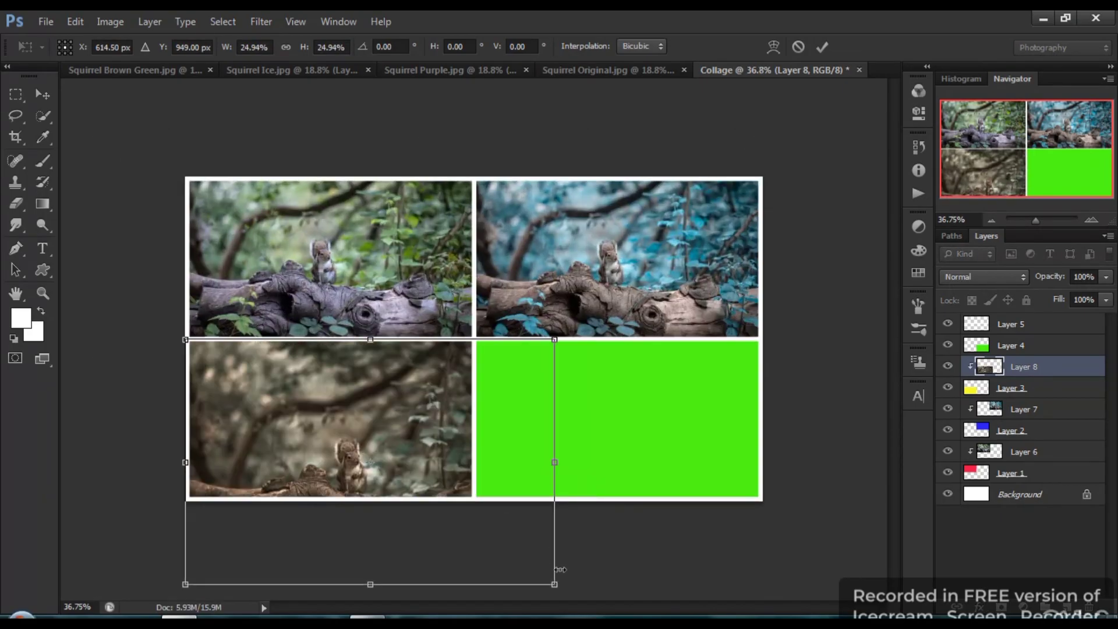
drag(553, 584, 483, 536)
drag(395, 455, 396, 444)
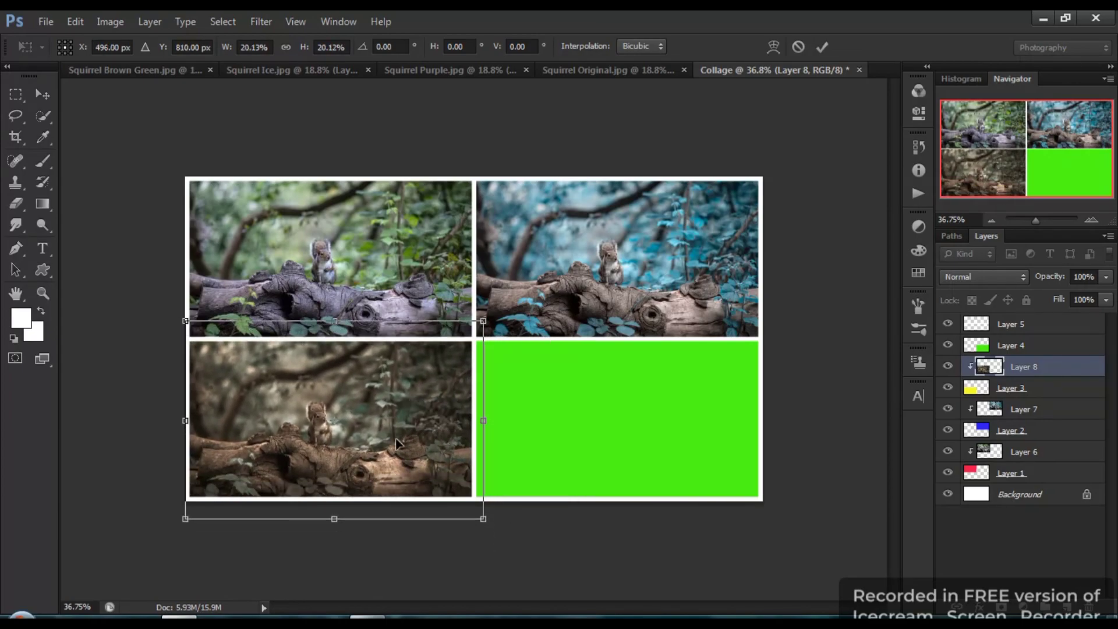
key(Return)
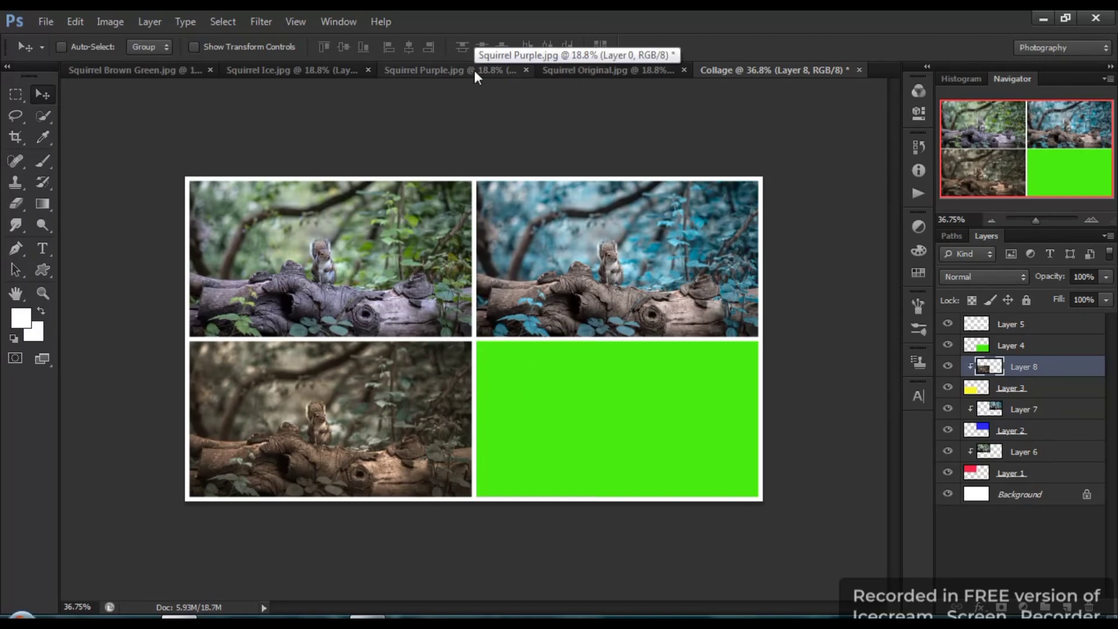
- Copy the Squirrel Purple.jpg picture into the collage above Layer 4 and clip it to the green quadrant
click(1037, 346)
drag(452, 369, 560, 408)
alt+click(1013, 355)
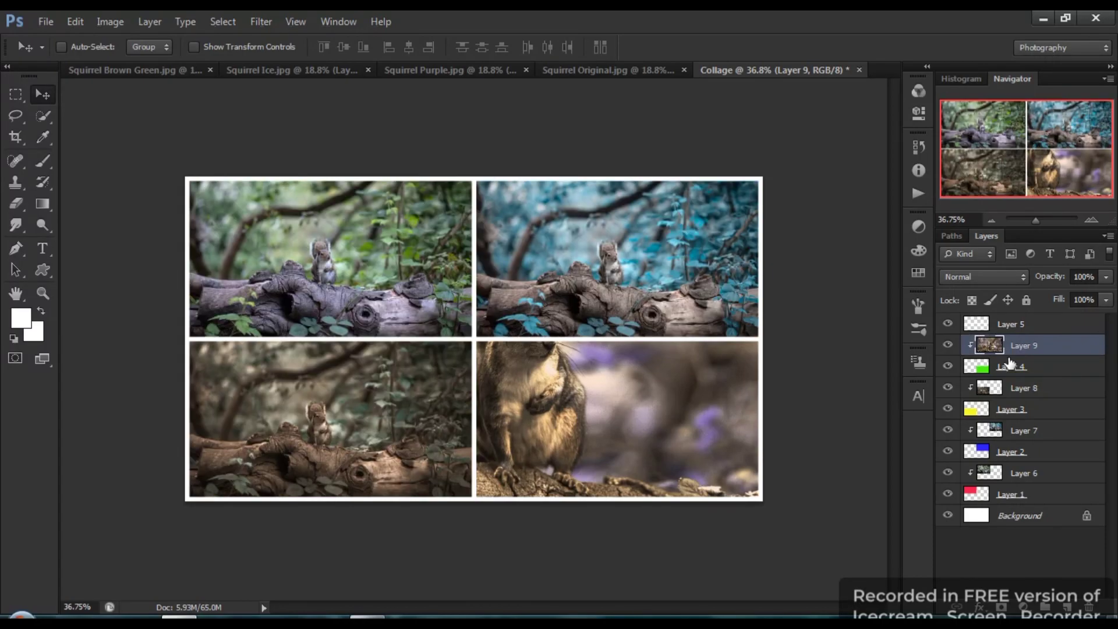
- Scale down the purple squirrel picture and position it to fill the lower-right panel, matching the other pictures' framing
key(ctrl+t)
key(ctrl+0)
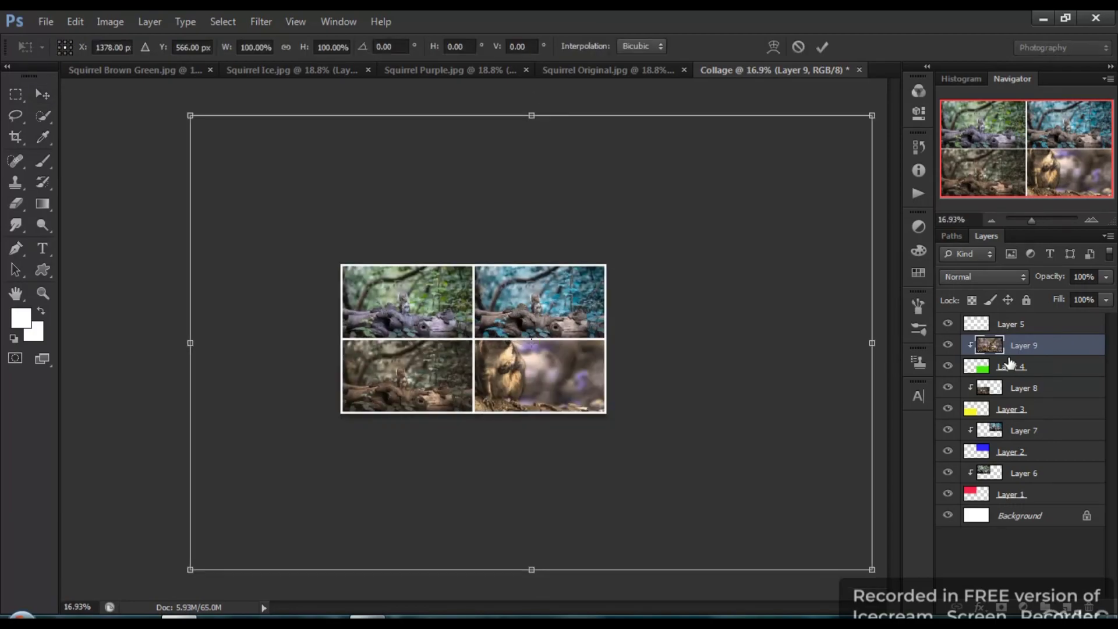
drag(872, 569, 644, 418)
drag(573, 381, 614, 437)
drag(702, 492, 632, 421)
key(ctrl+0)
key(Return)
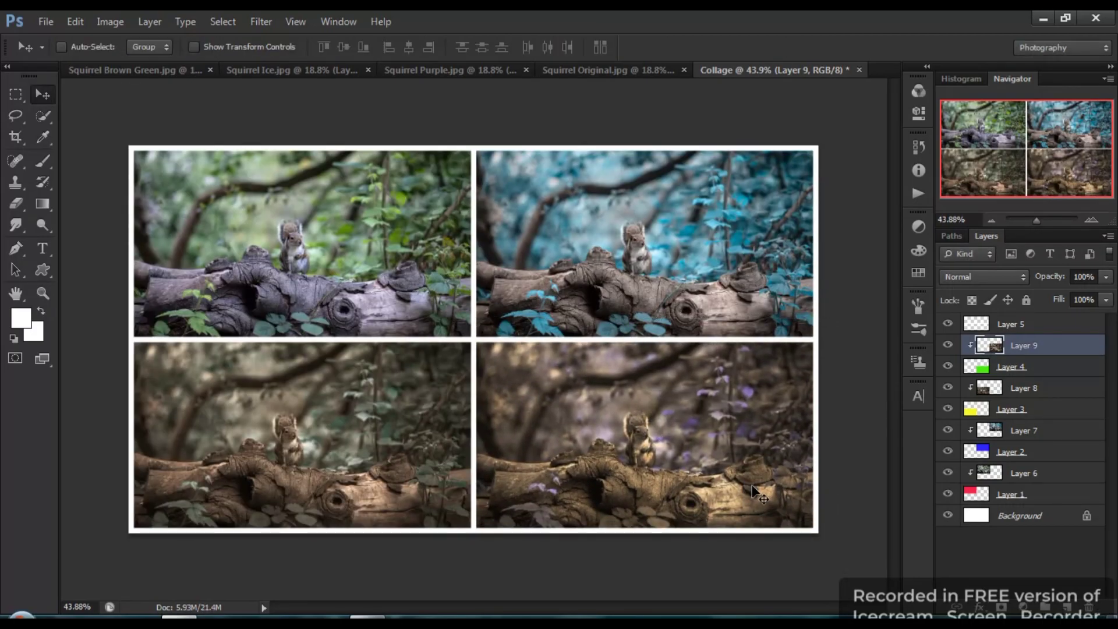
key(ctrl+0)
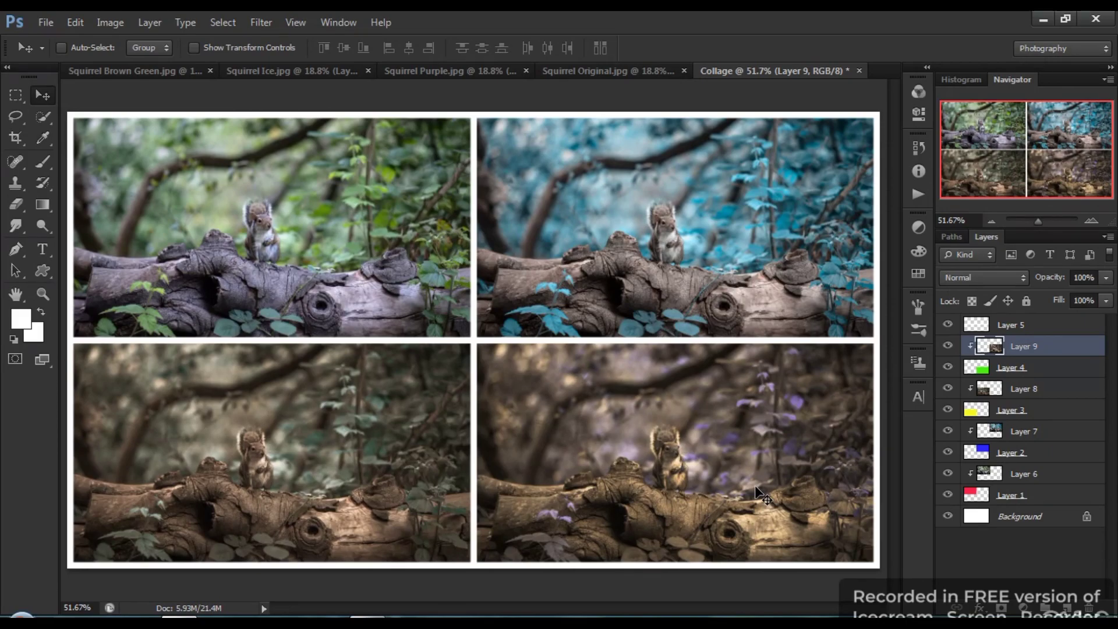
- Add the white text "Original" in 72 pt Cooper Std Black above Layer 5, near the top of the upper-left panel
click(1018, 329)
click(43, 250)
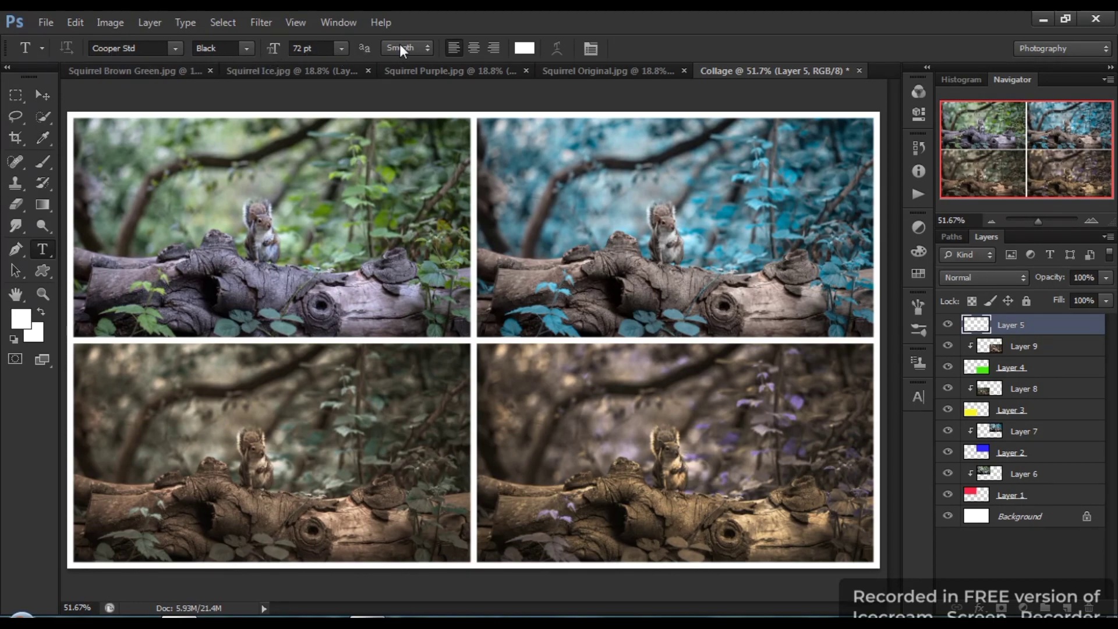
click(247, 48)
click(249, 47)
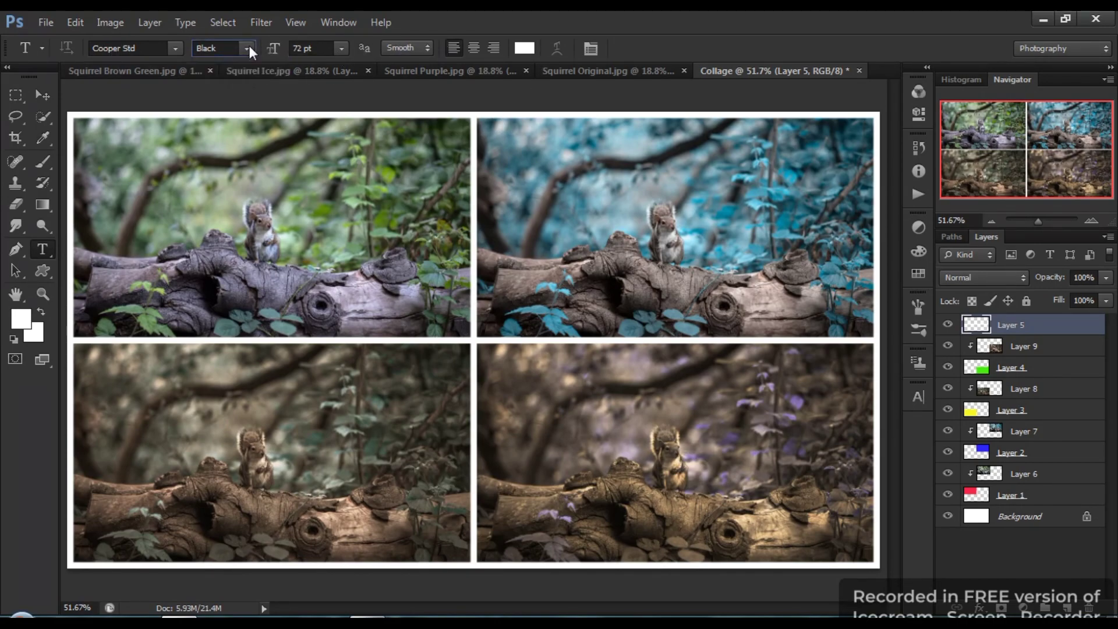
click(96, 136)
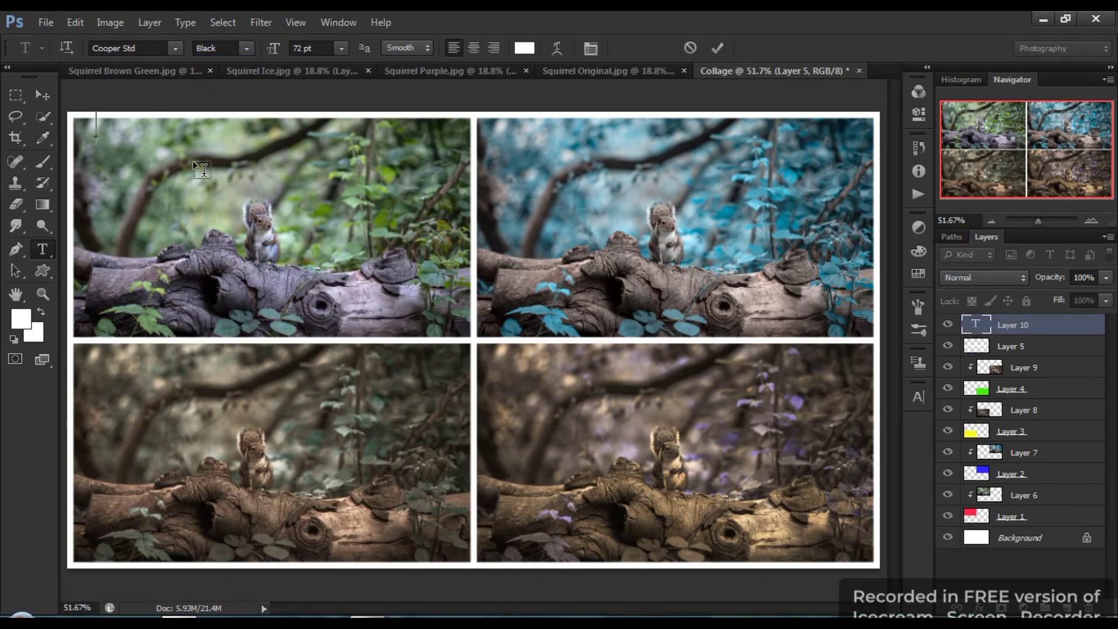
text(Origi)
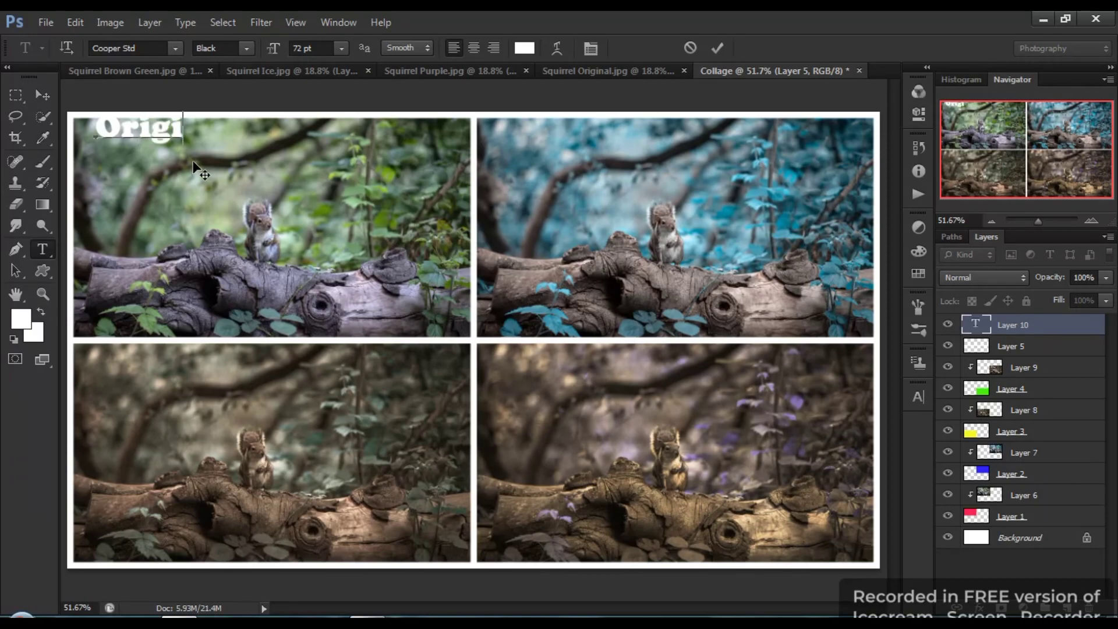
text(nal)
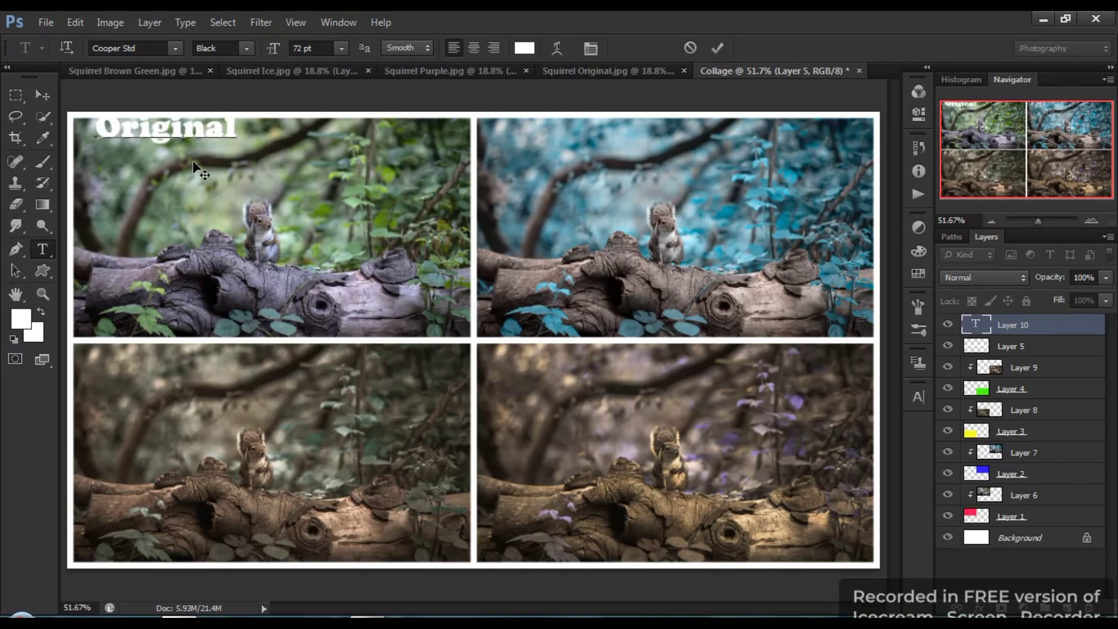
click(1013, 325)
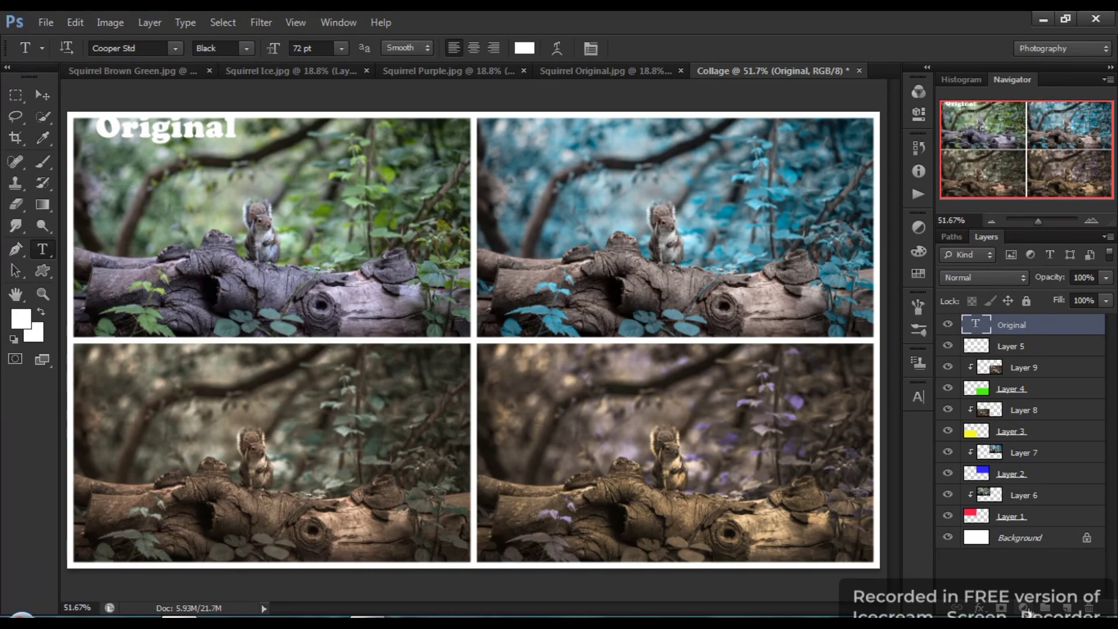
- Apply a 5 px black outside stroke to the Original text layer
click(983, 610)
click(1008, 456)
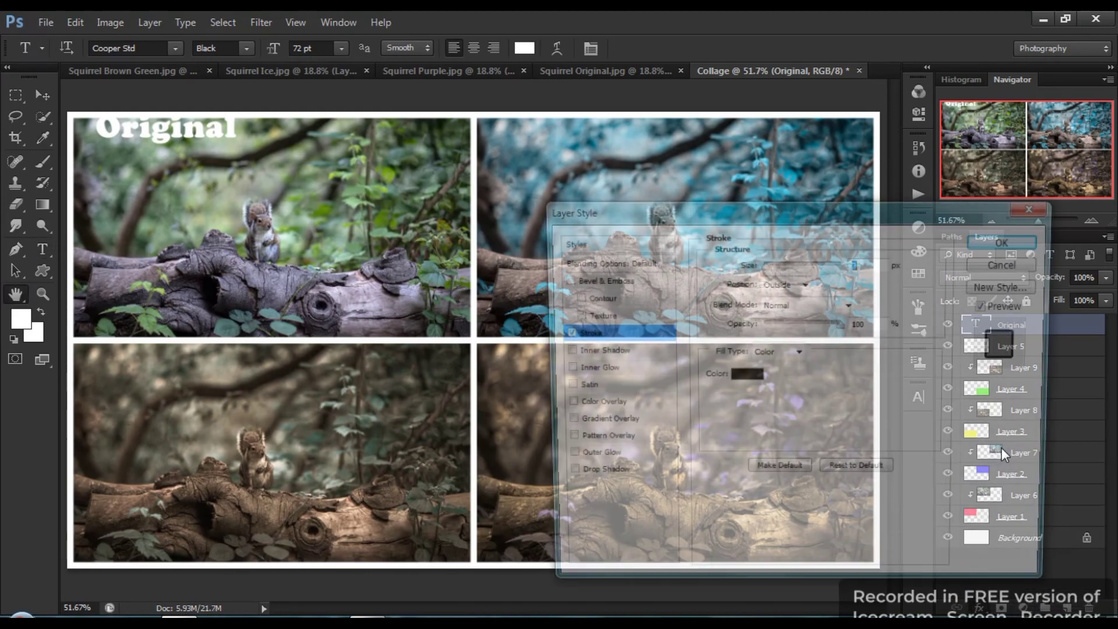
text(7)
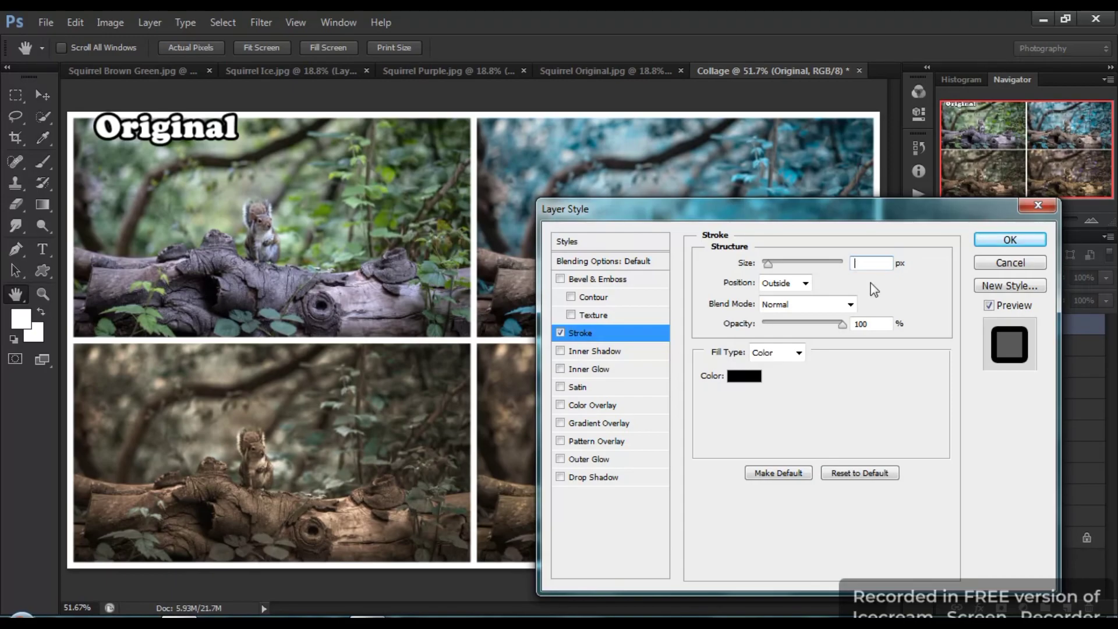
text(5)
click(1008, 239)
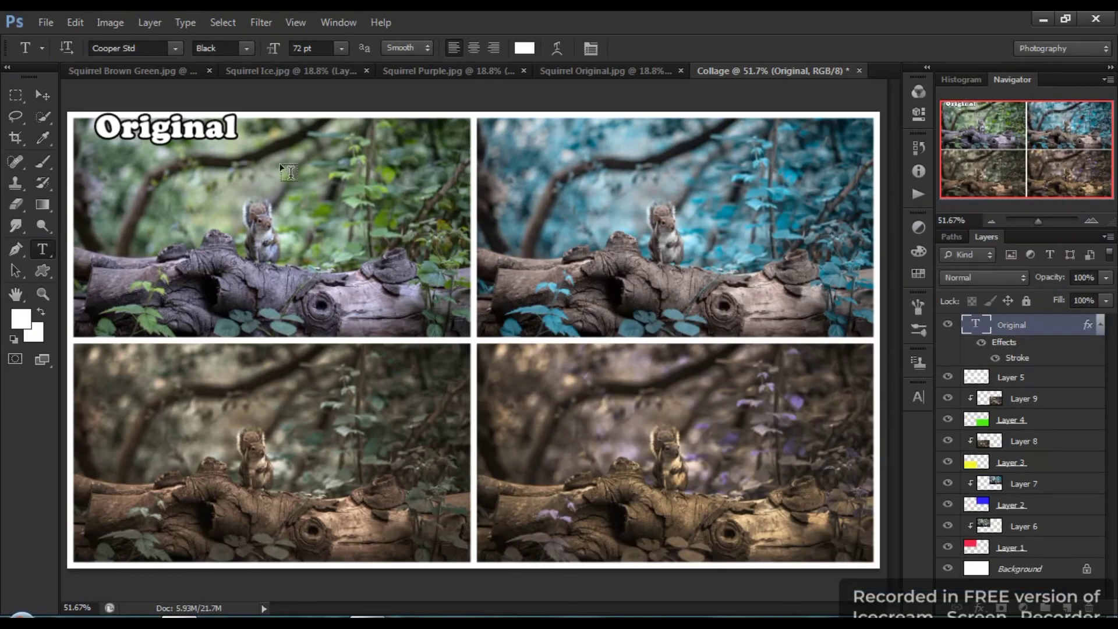
- Move the Original label fully inside the upper-left corner of its panel and collapse the layer's effects list
click(41, 95)
drag(178, 141, 165, 156)
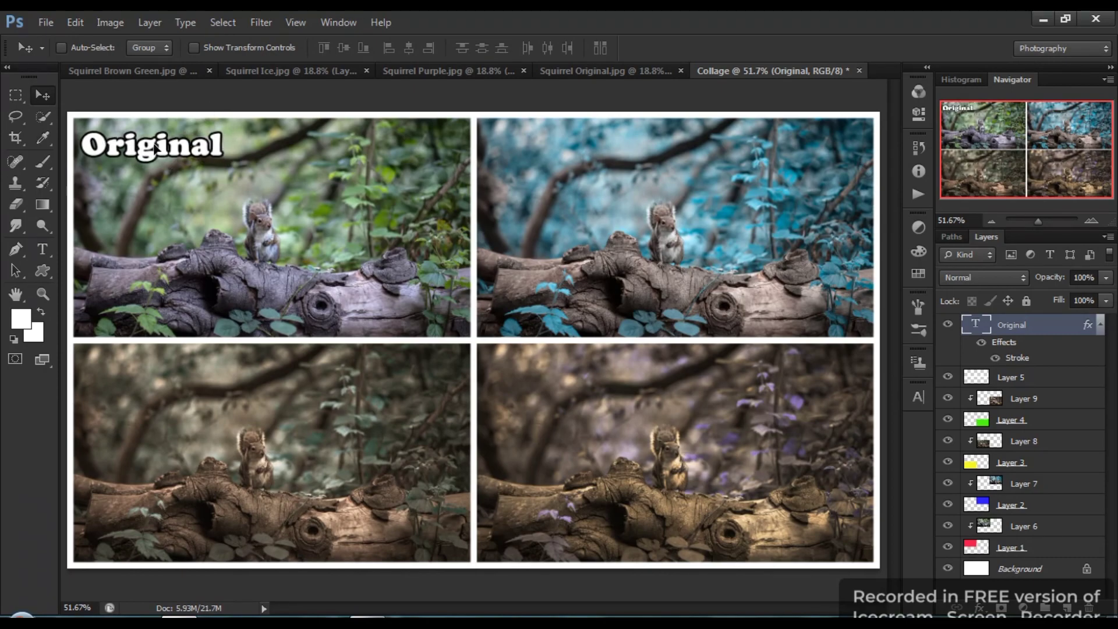
click(1101, 326)
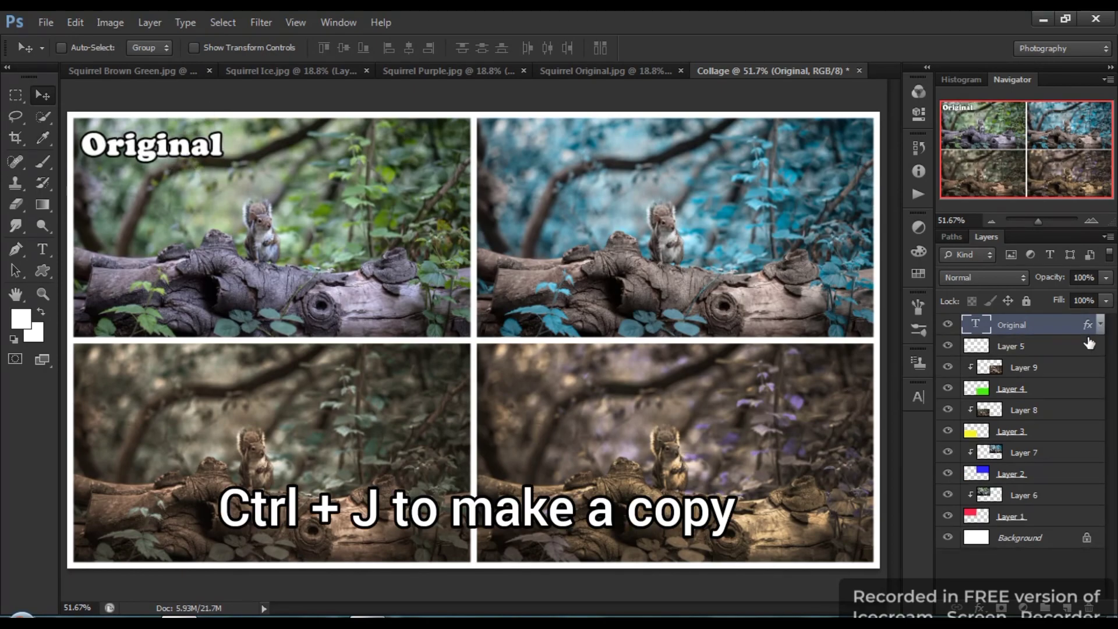
- Duplicate the Original label into the upper-left corner of the blue panel and change the copy's text to "After 1"
key(ctrl+j)
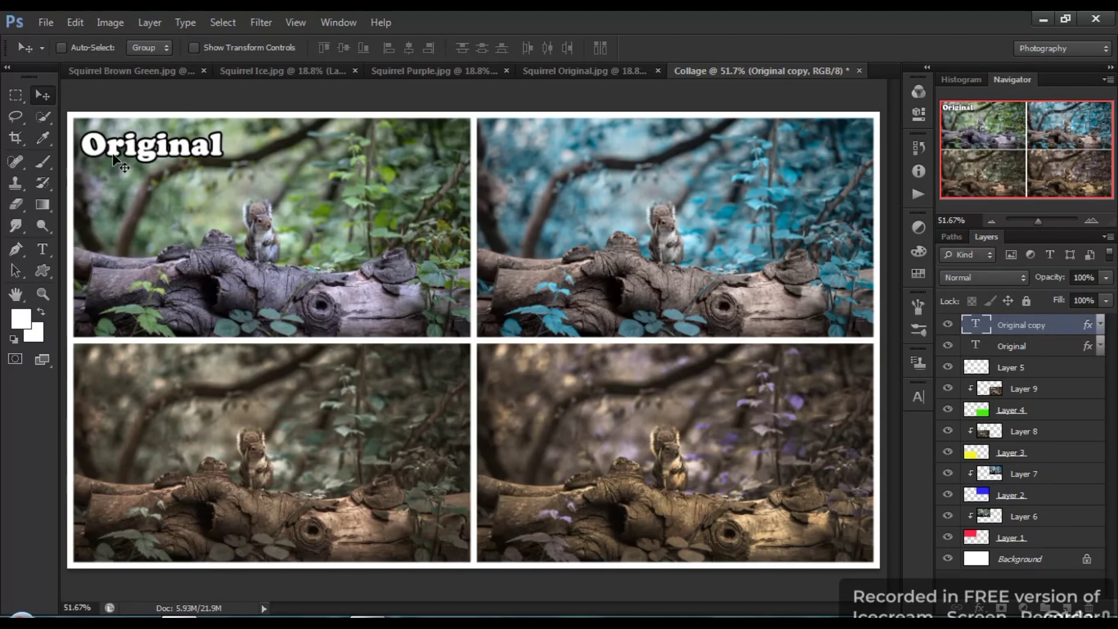
drag(162, 157, 562, 158)
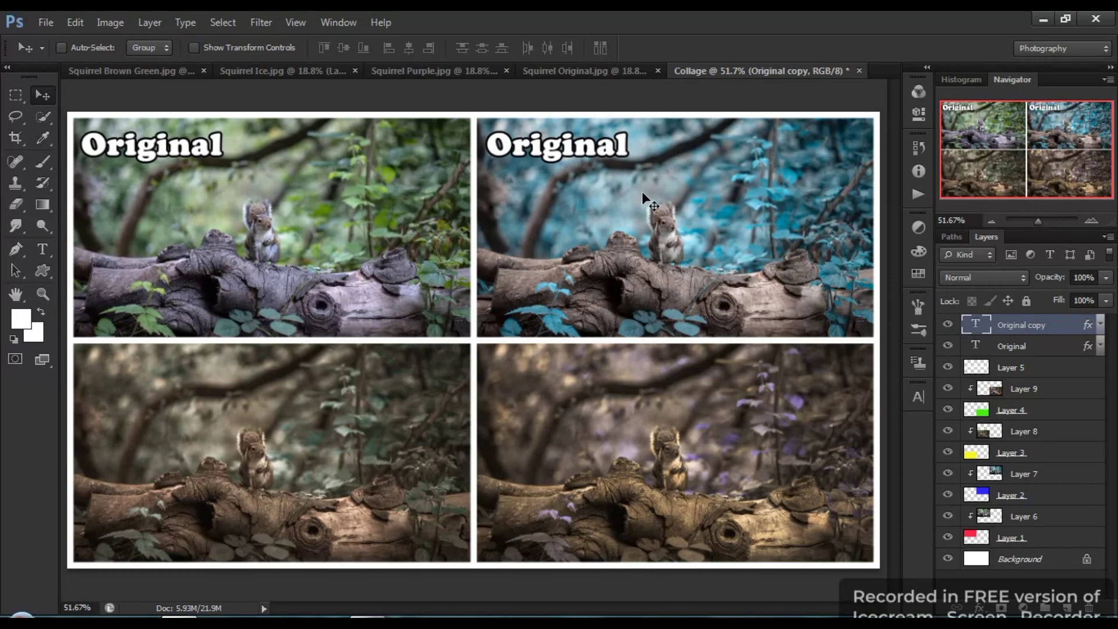
double_click(982, 324)
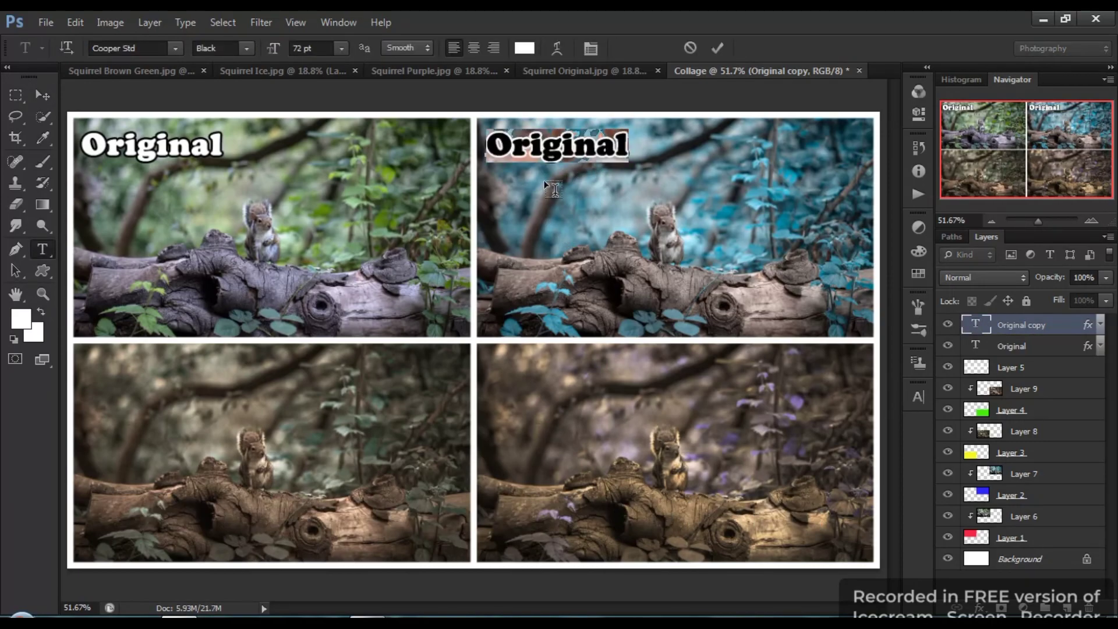
text(Af)
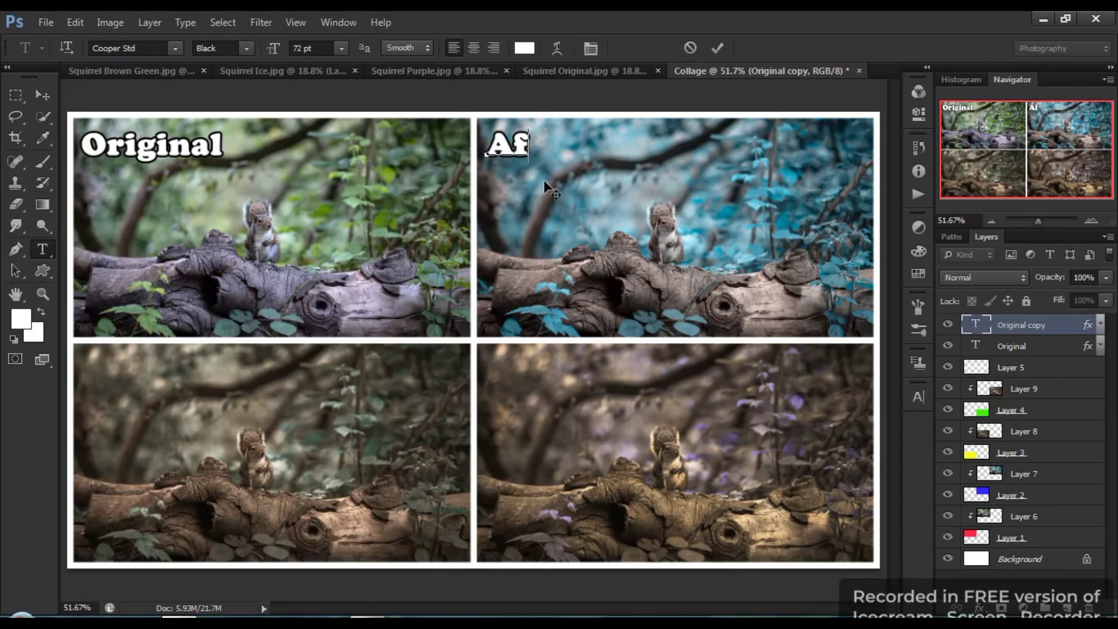
text(ter 1)
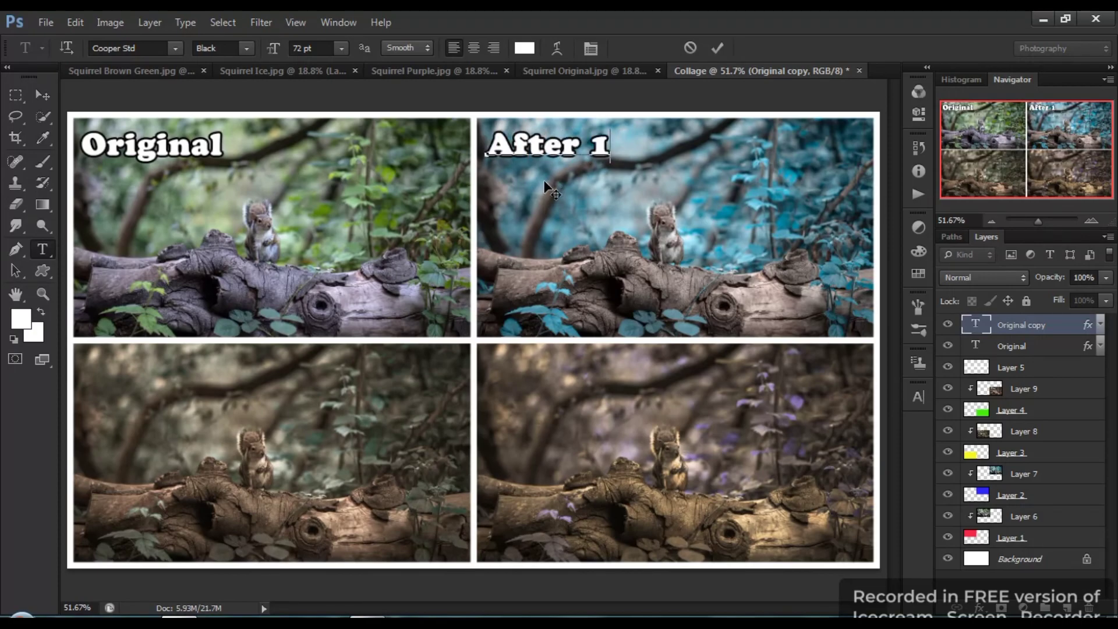
click(1016, 329)
- Place a copy of the After 1 label in the same corner of the lower-right panel and change its text to "After 3"
key(v)
drag(547, 155, 542, 373)
double_click(976, 325)
text(After 3)
key(ctrl+Return)
- Duplicate the After 3 label into the upper-left corner of the lower-left panel and change the copy's text to "After 2"
key(ctrl+j)
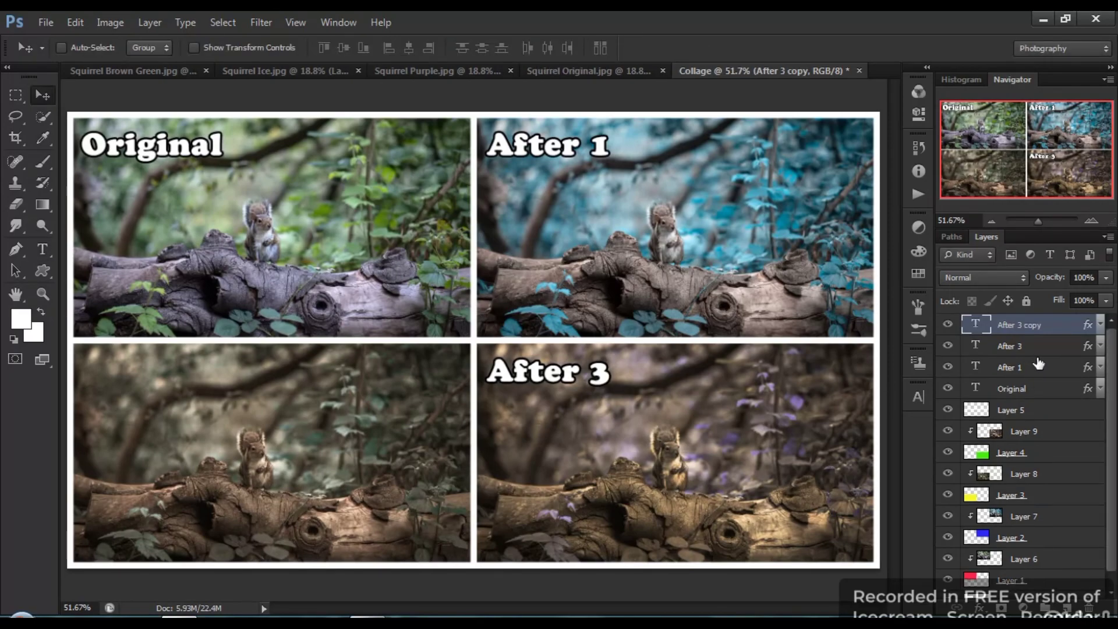
drag(542, 379, 136, 379)
double_click(975, 324)
text(After 2)
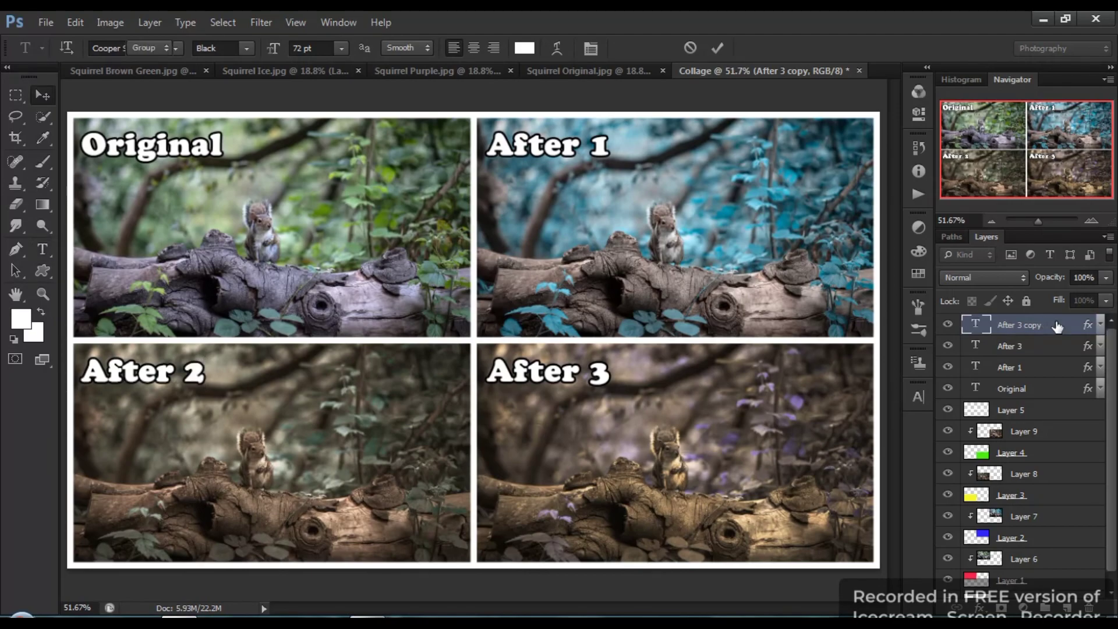
key(ctrl+Return)
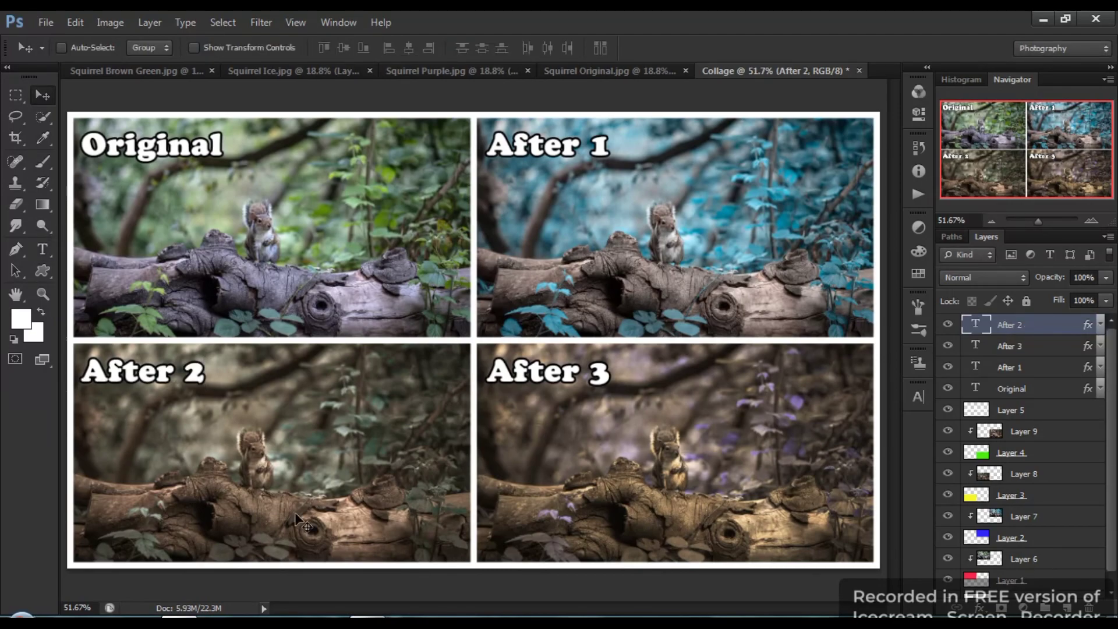